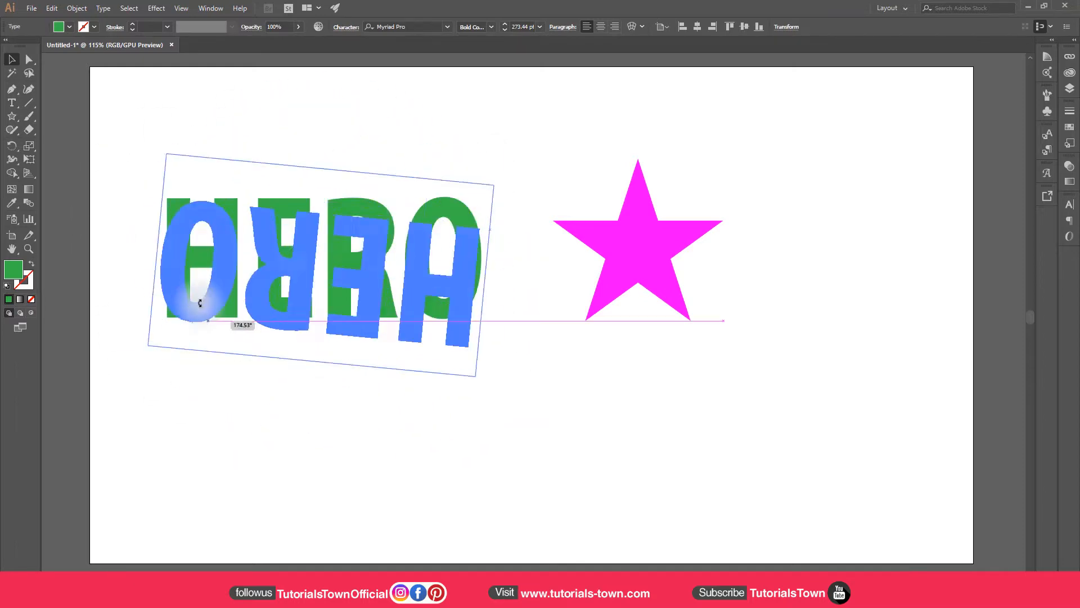
Step: Undo the HERO text's rotation, clear the selection, and set up the Paintbrush with no fill and a blue 130EE2 stroke
key("ctrl+z")
left_click(28, 116)
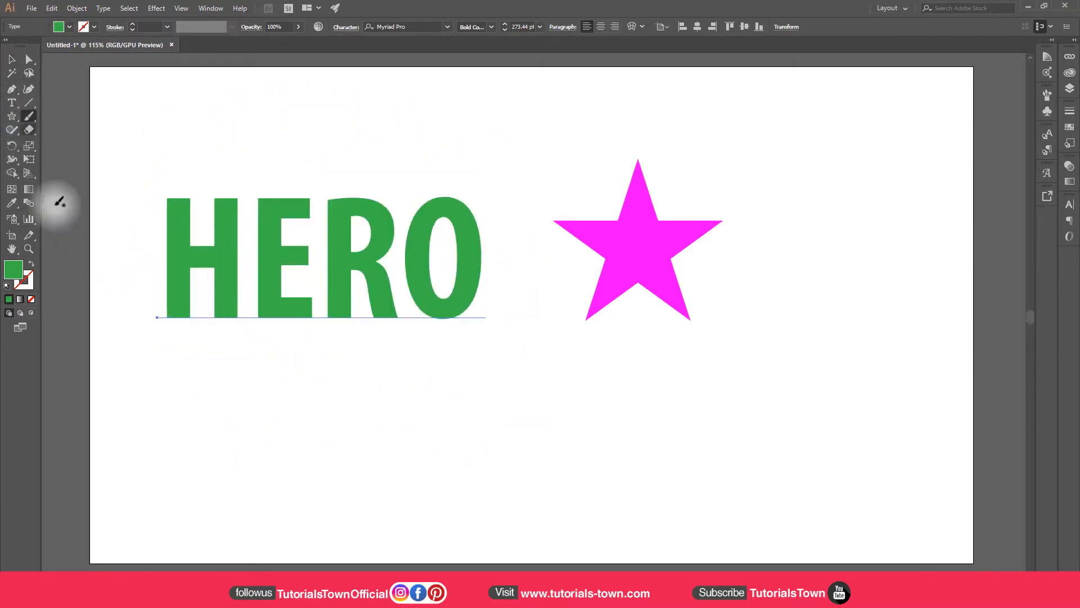
key("ctrl+shift+a")
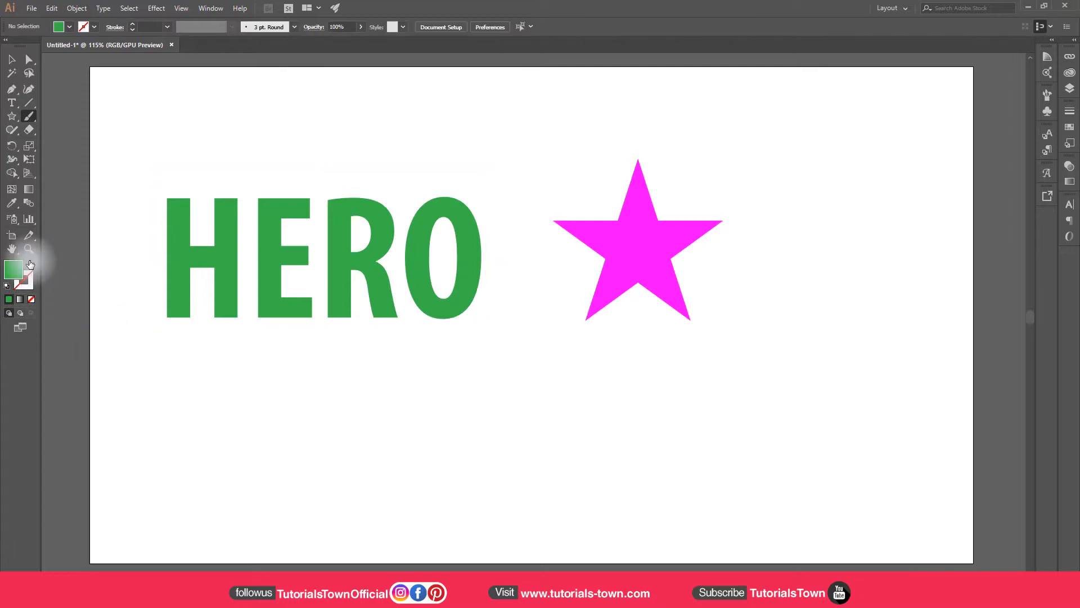
left_click(29, 276)
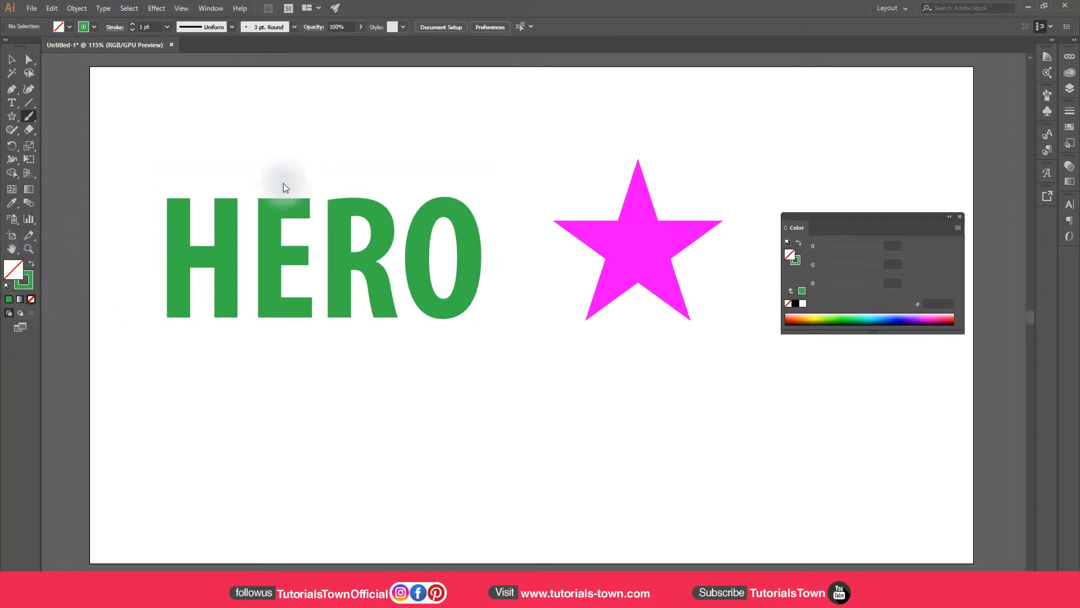
left_click(896, 320)
Step: Paint blue curved arrows over and around the HERO text to illustrate rotation directions, marking two of them X and Y
mouse_move(253, 261)
left_mouse_down()
mouse_move(357, 274)
mouse_move(425, 229)
left_mouse_up()
mouse_move(314, 291)
left_mouse_down()
mouse_move(298, 187)
mouse_move(346, 186)
mouse_move(346, 256)
mouse_move(364, 232)
mouse_move(338, 242)
left_mouse_up()
mouse_move(230, 121)
left_mouse_down()
mouse_move(410, 98)
mouse_move(489, 169)
mouse_move(515, 301)
mouse_move(451, 414)
mouse_move(283, 445)
mouse_move(201, 375)
mouse_move(189, 413)
mouse_move(188, 361)
mouse_move(213, 387)
left_mouse_up()
mouse_move(374, 276)
left_mouse_down()
mouse_move(390, 298)
mouse_move(369, 300)
left_mouse_up()
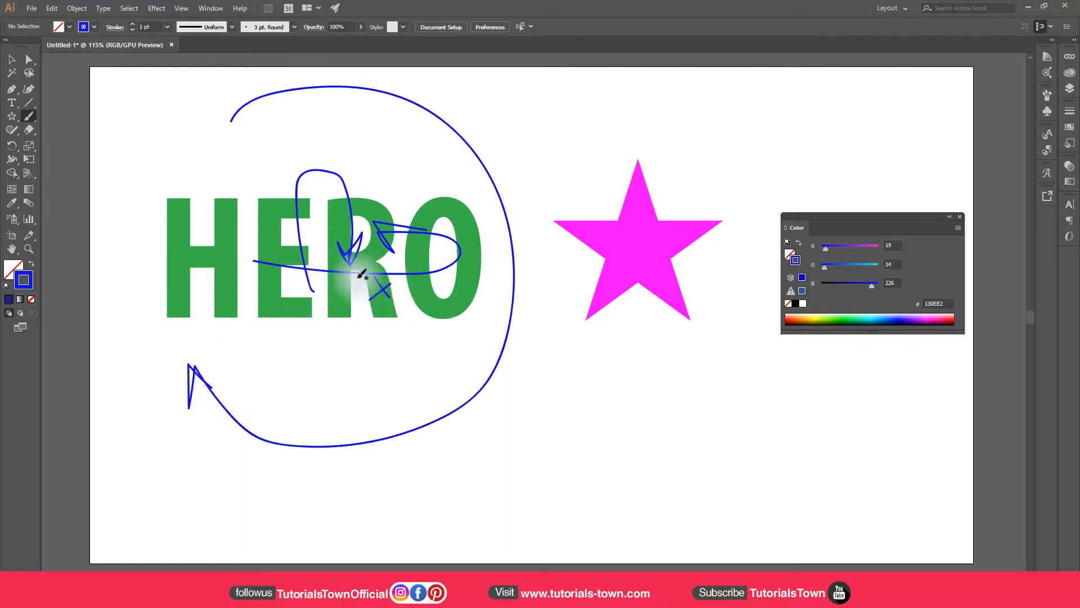
mouse_move(263, 197)
left_mouse_down()
mouse_move(285, 213)
mouse_move(277, 225)
left_mouse_up()
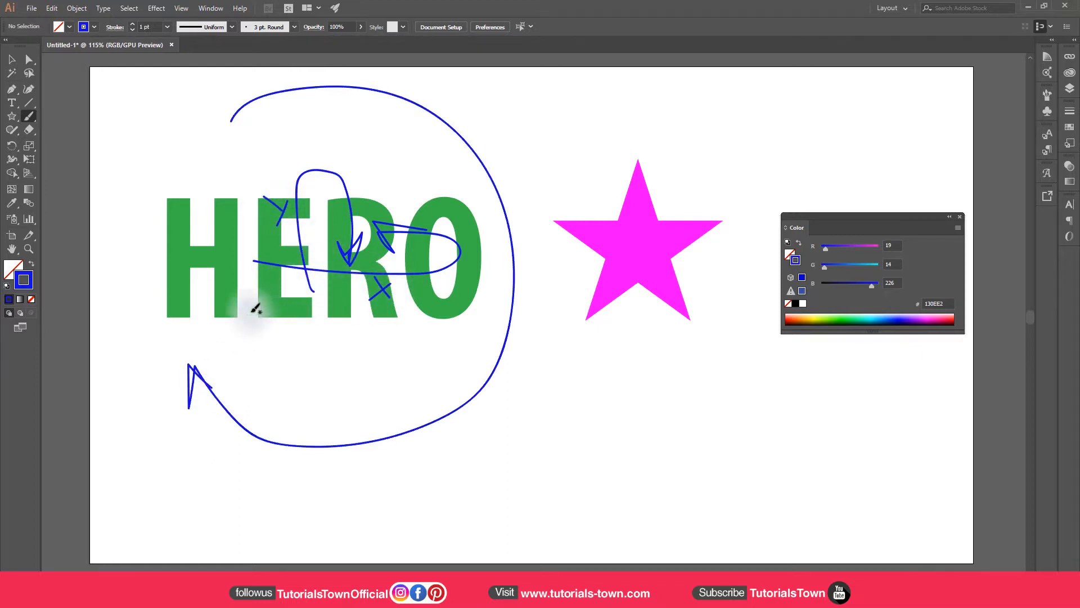
left_click_drag(197, 303, 236, 236)
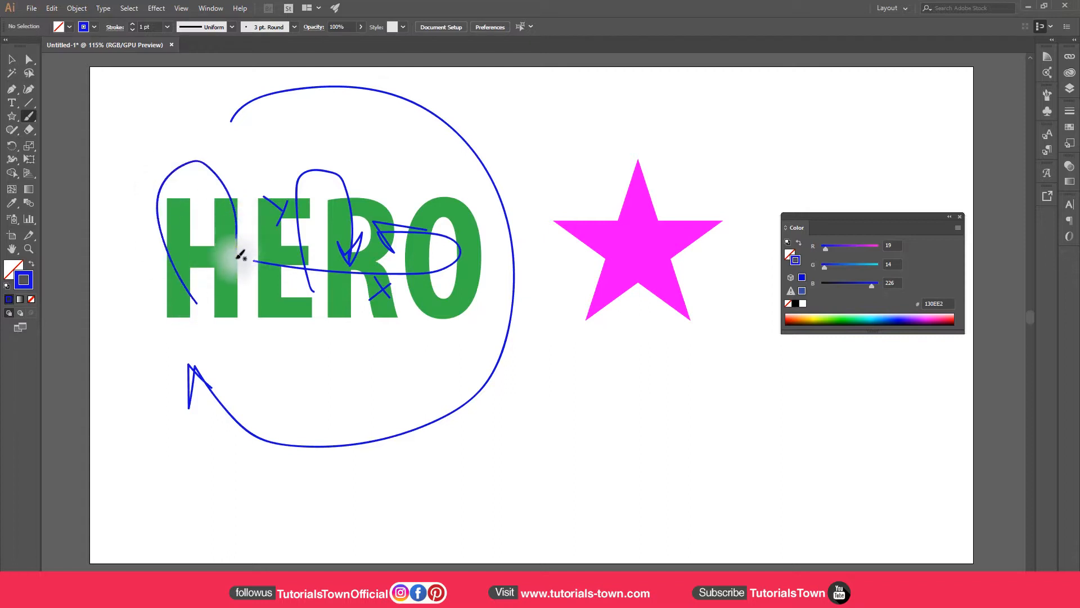
mouse_move(211, 277)
left_mouse_down()
mouse_move(163, 291)
mouse_move(121, 242)
mouse_move(162, 245)
left_mouse_up()
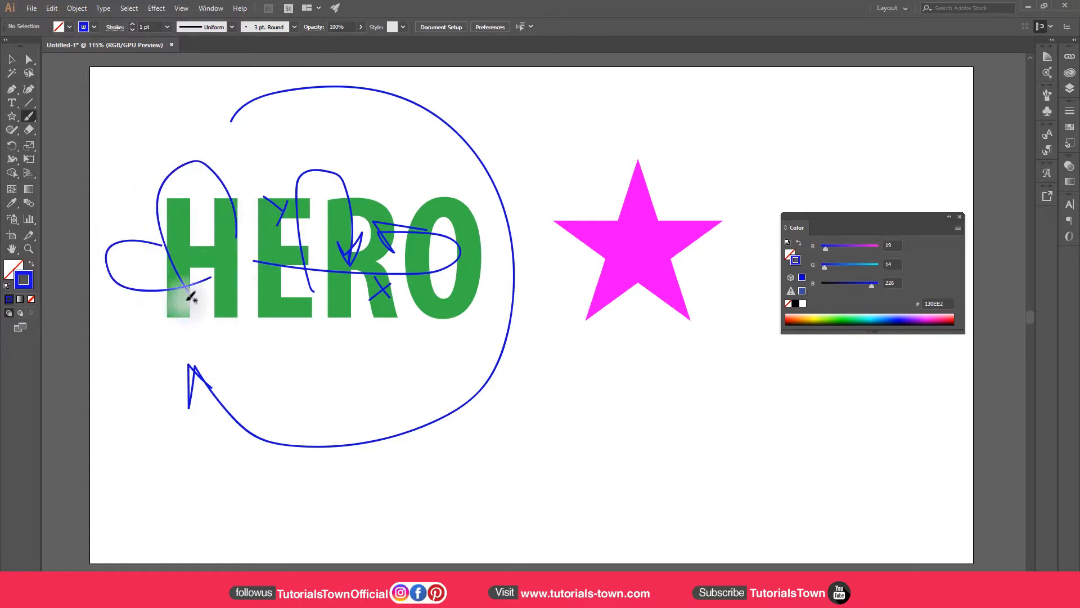
Step: Undo all the blue brush strokes painted around the HERO text
key("ctrl+z")
key("ctrl+z")
key("ctrl+z")
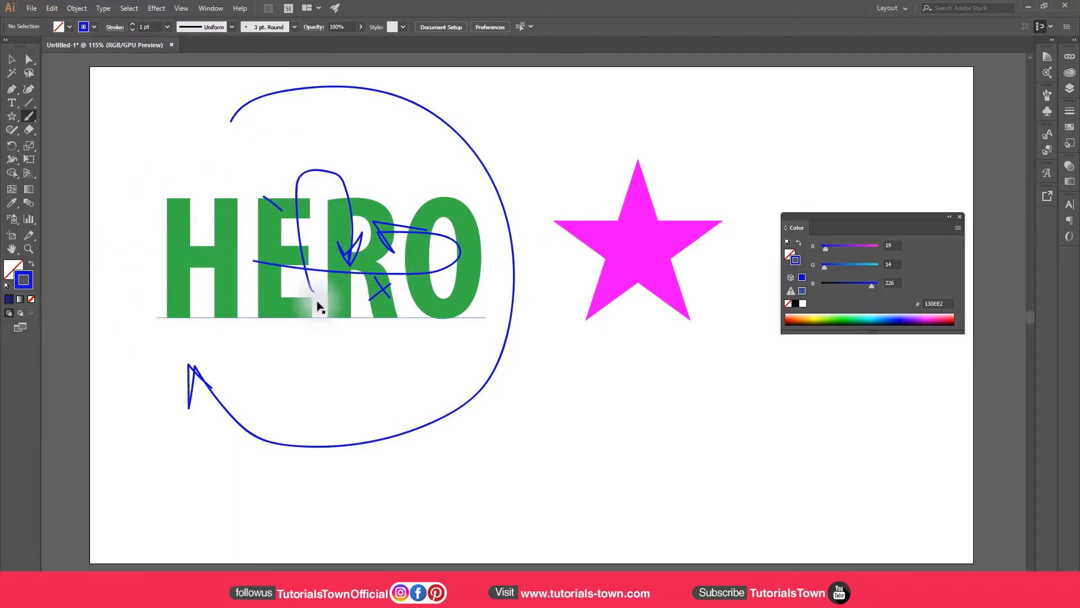
key("ctrl+z")
key("ctrl+z")
key("ctrl+z")
key("ctrl+z")
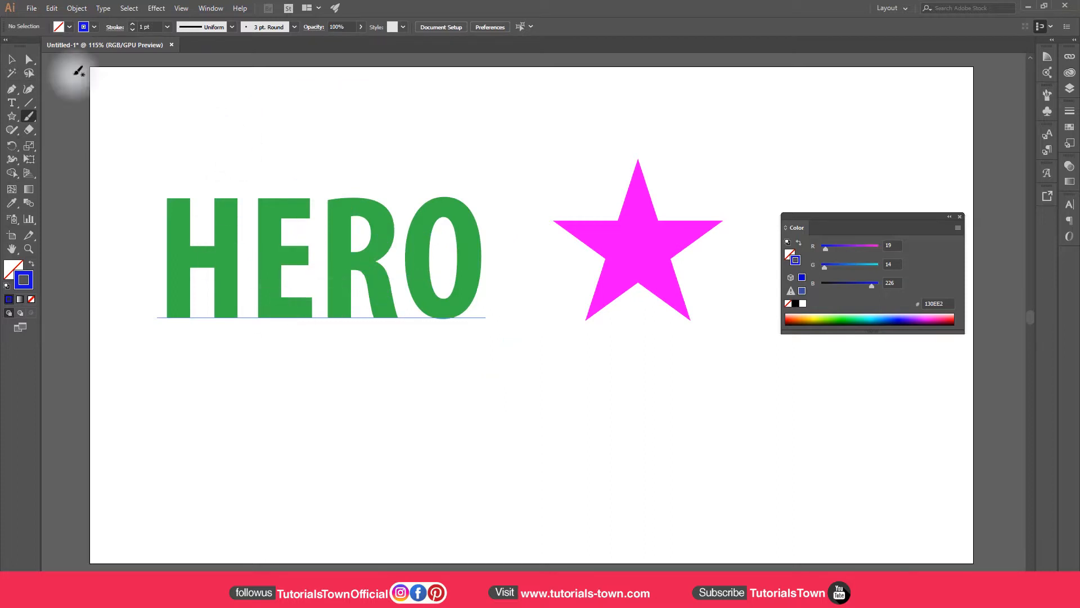
Step: Open the 3D Rotate effect for the HERO text, turn on its preview, and move the dialog clear of the text
left_click(16, 64)
left_click(279, 234)
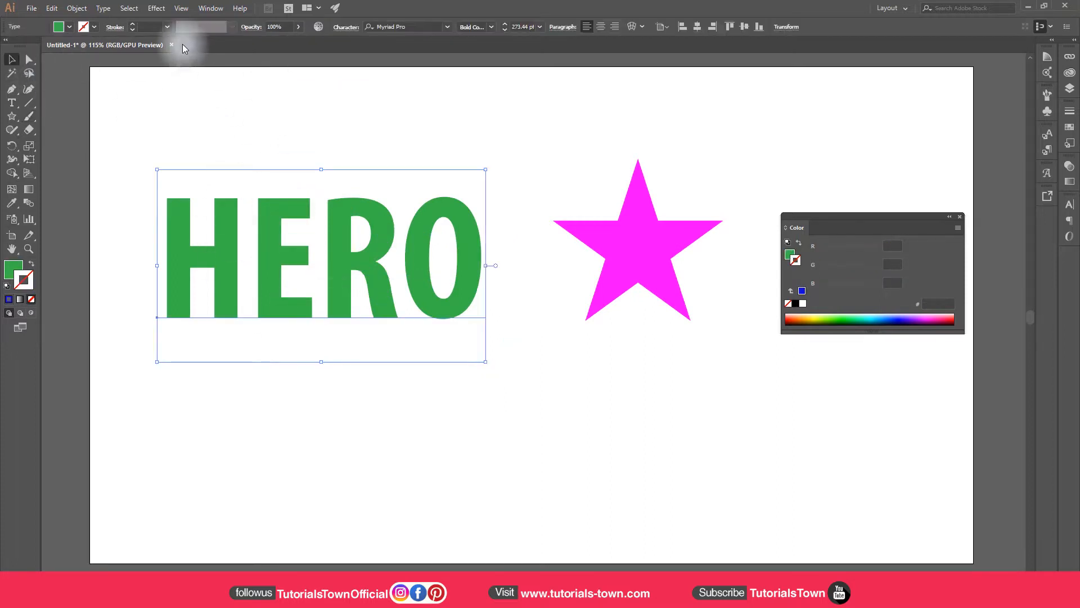
left_click(157, 9)
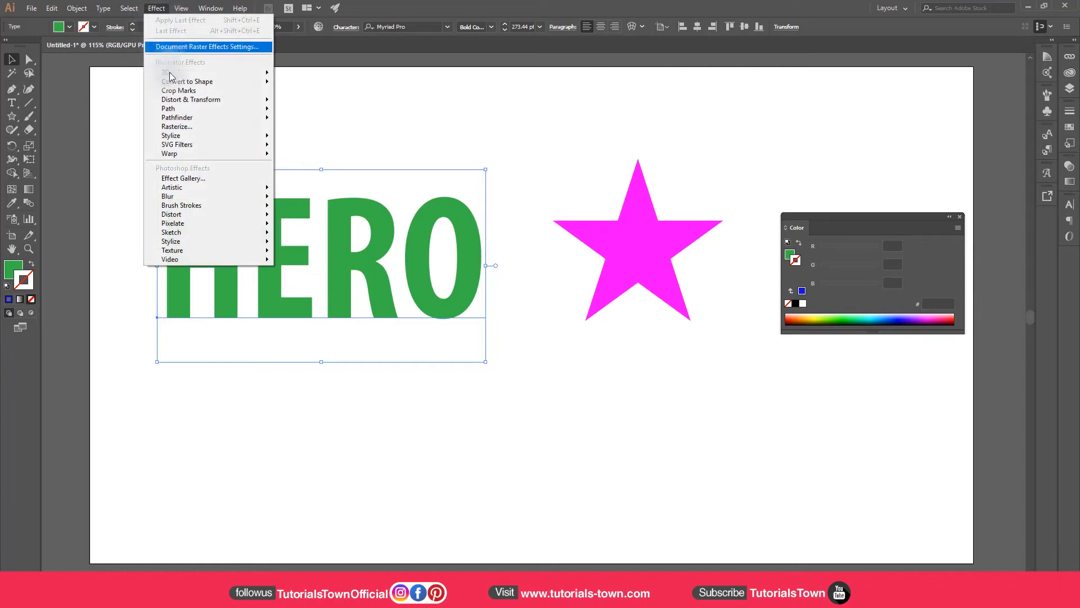
mouse_move(179, 72)
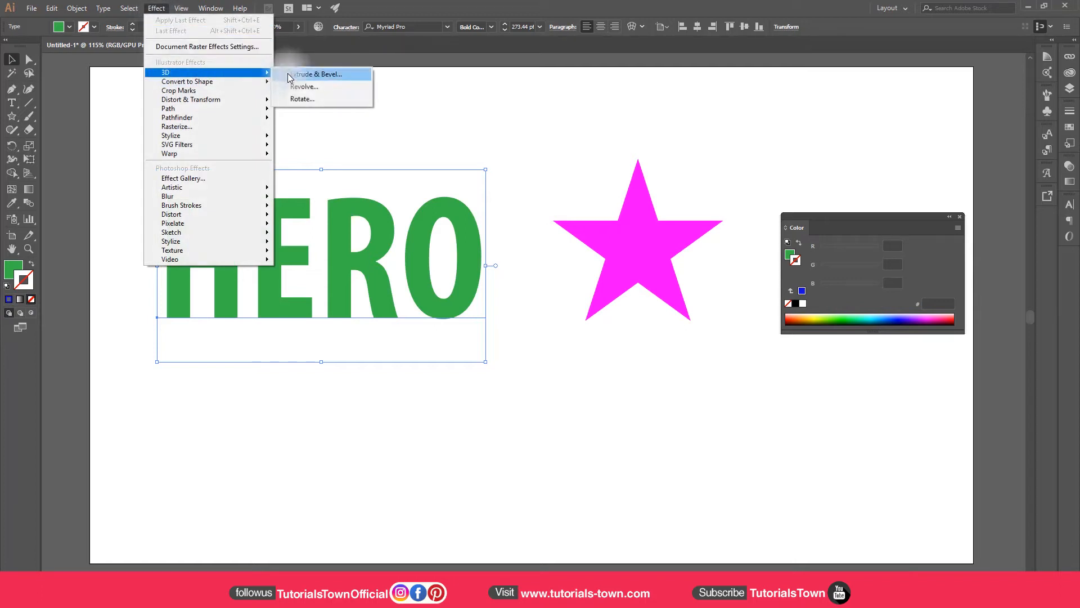
left_click(304, 100)
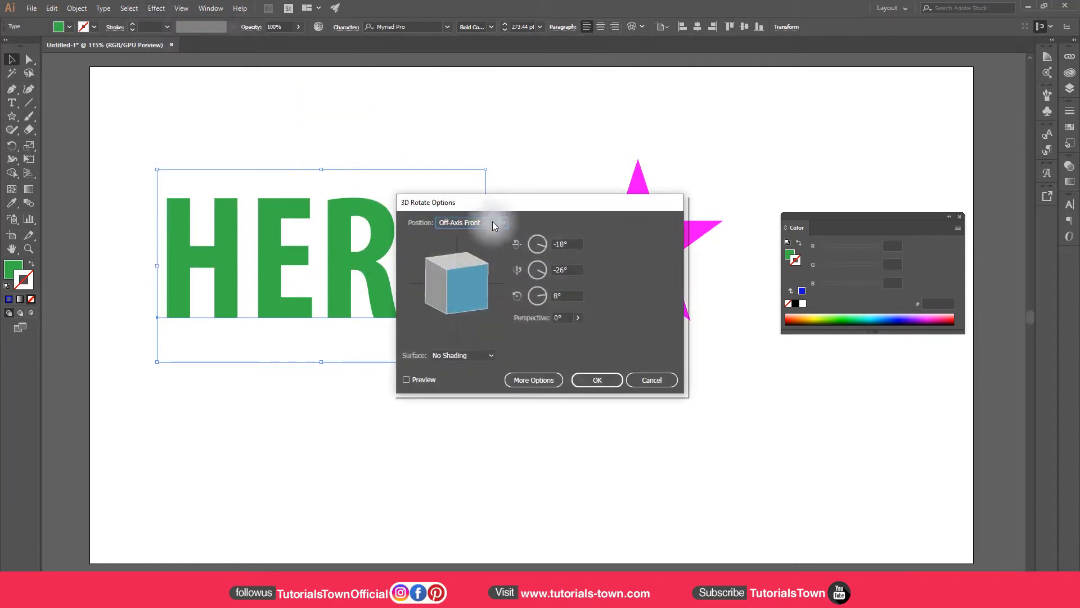
left_click_drag(507, 203, 468, 92)
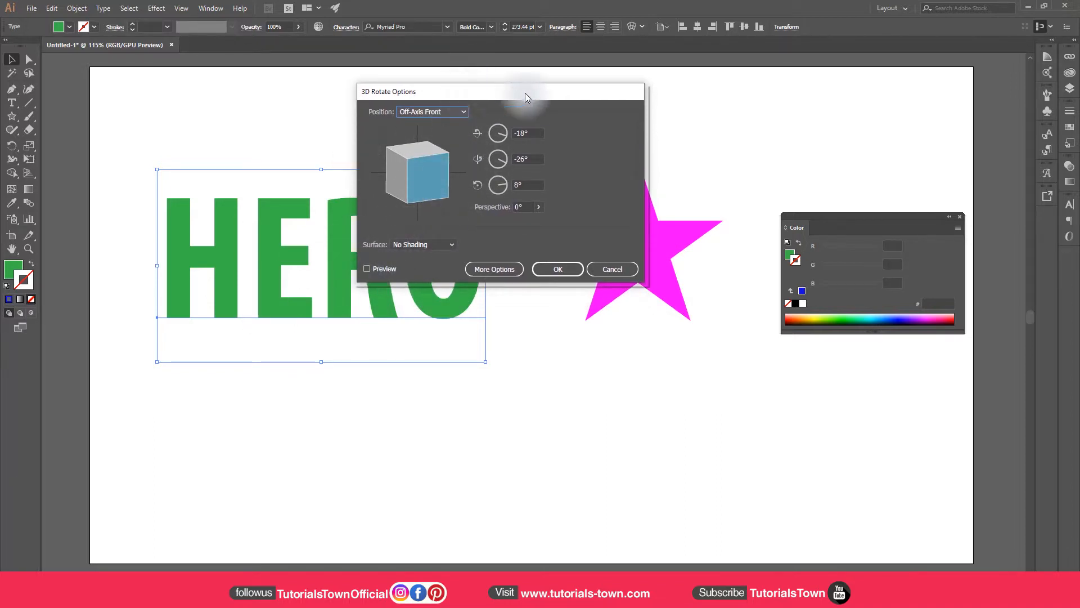
left_click_drag(525, 93, 646, 83)
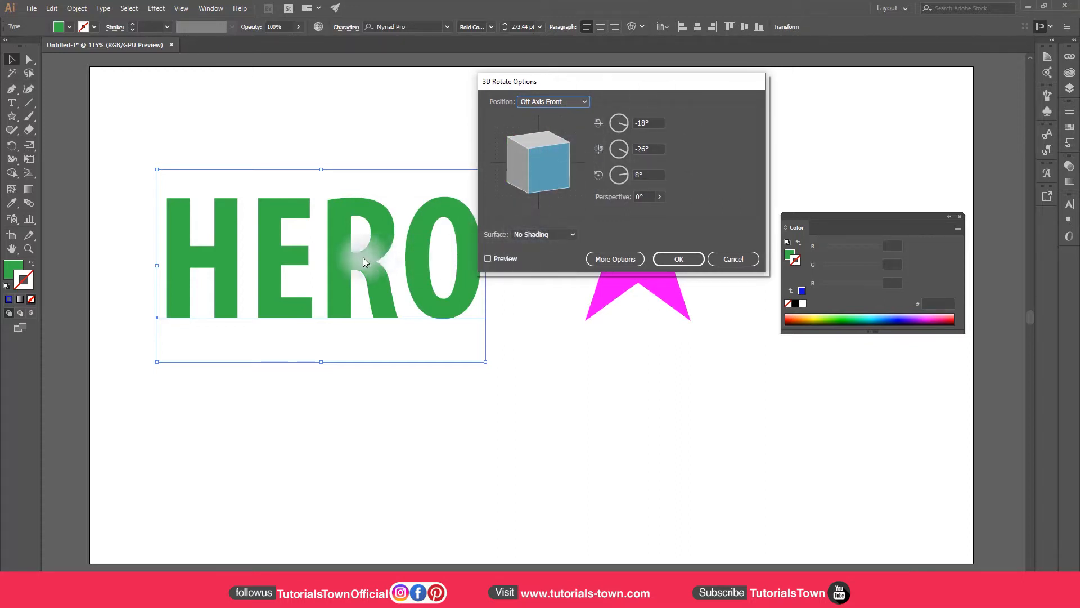
left_click(488, 259)
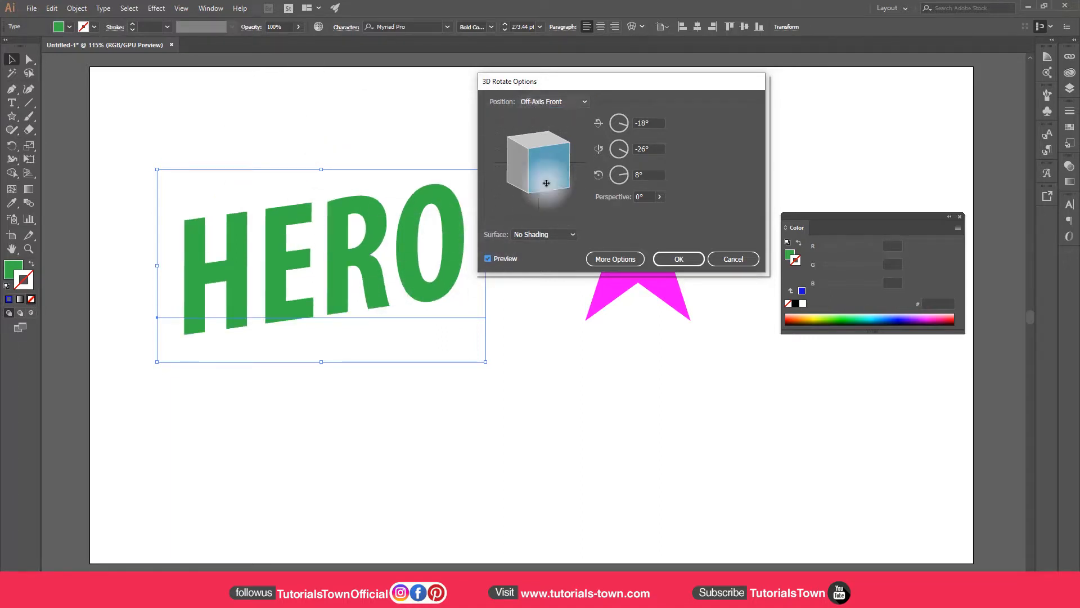
left_click_drag(612, 85, 644, 91)
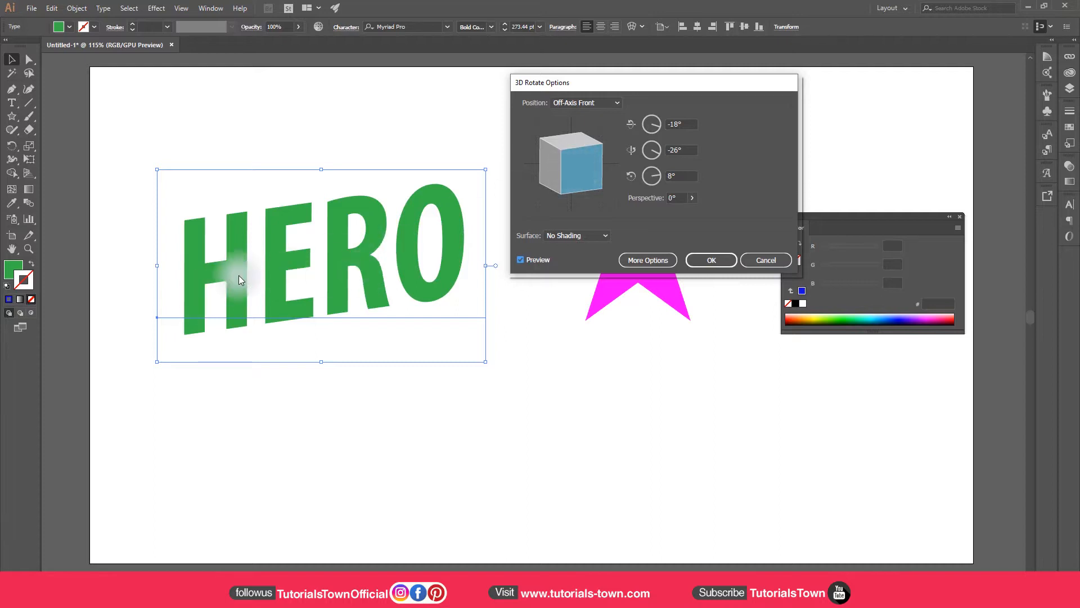
Step: Rotate HERO freely to about 66°, -39° and 11° on the X, Y and Z axes, and reset the position to Front
left_click_drag(579, 163, 555, 185)
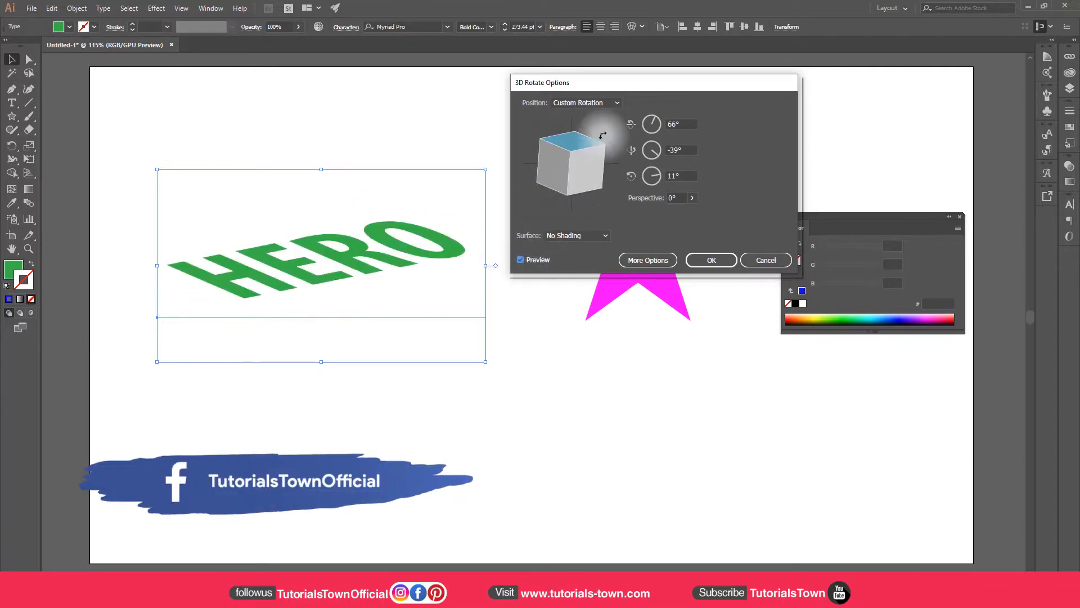
left_click(565, 105)
left_click(571, 129)
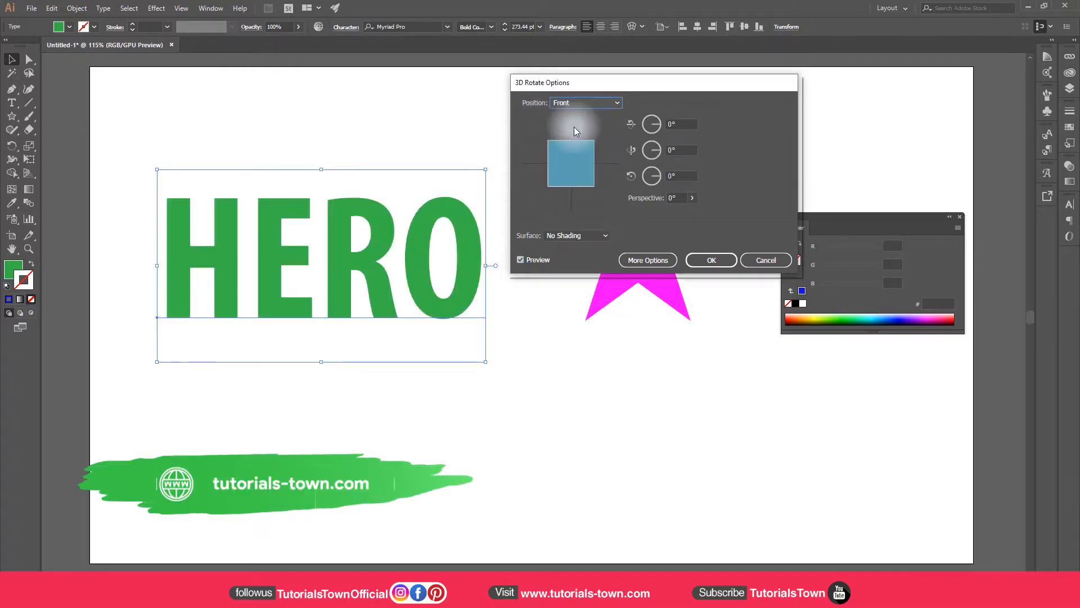
Step: Apply the Left position preset to HERO, try a slight free rotation of it, and reapply Left
left_click(590, 105)
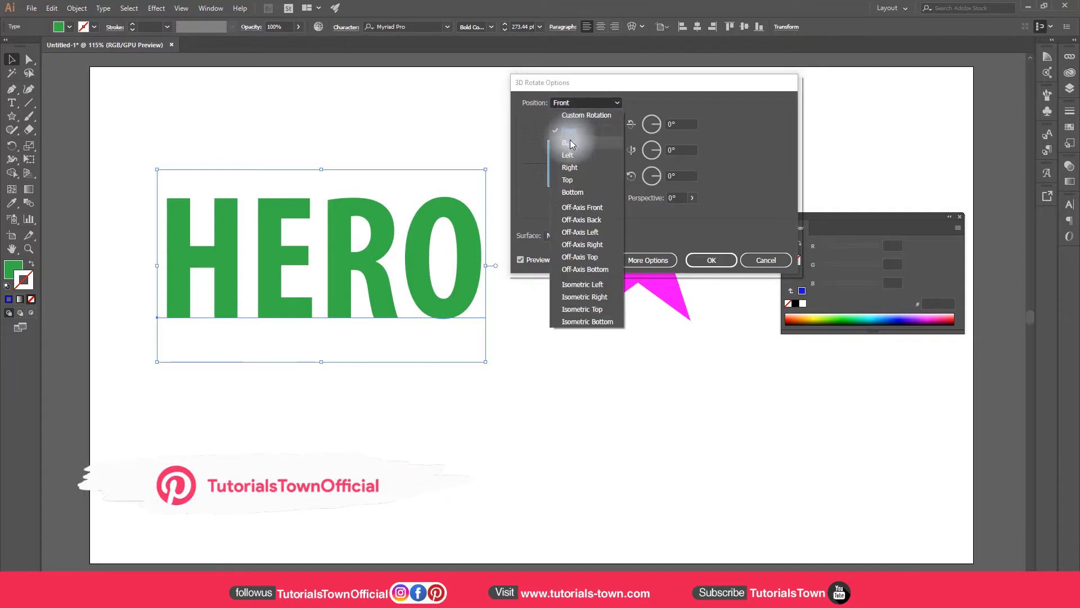
left_click(569, 154)
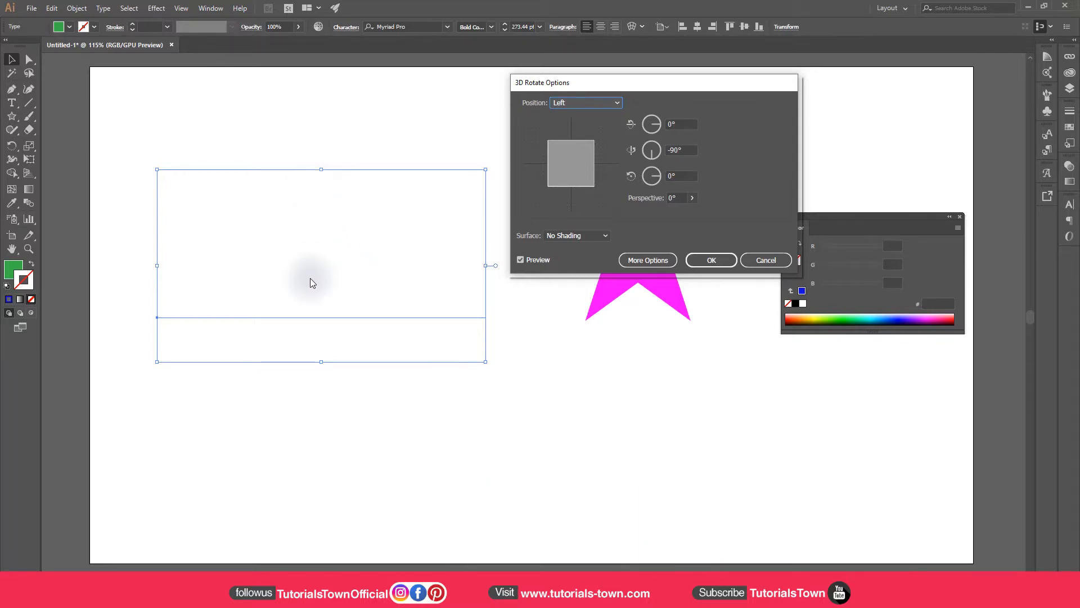
mouse_move(582, 168)
left_mouse_down()
mouse_move(569, 164)
mouse_move(581, 171)
left_mouse_up()
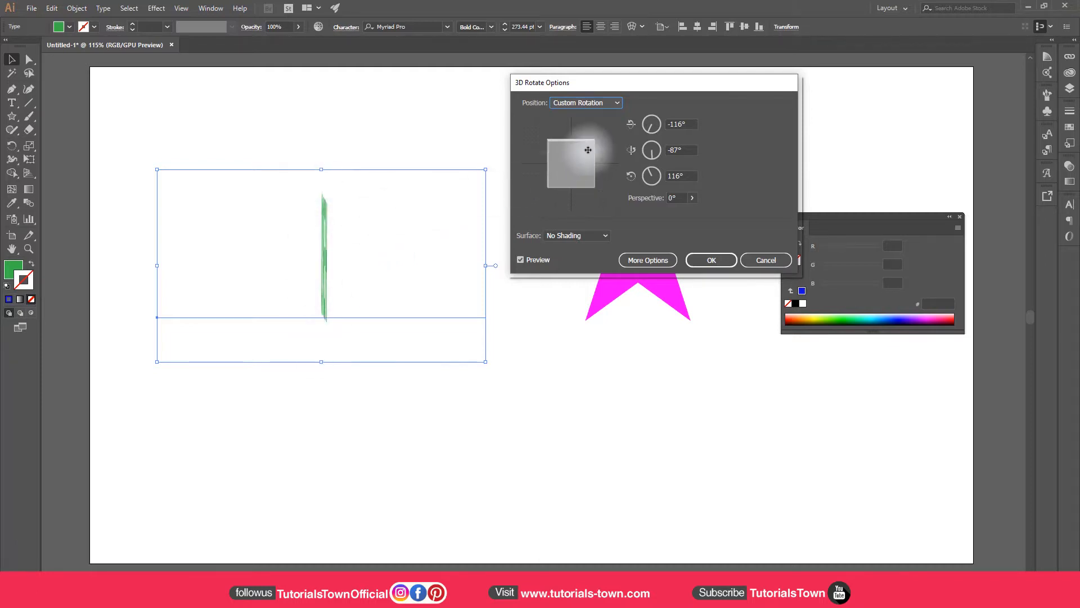
left_click(598, 103)
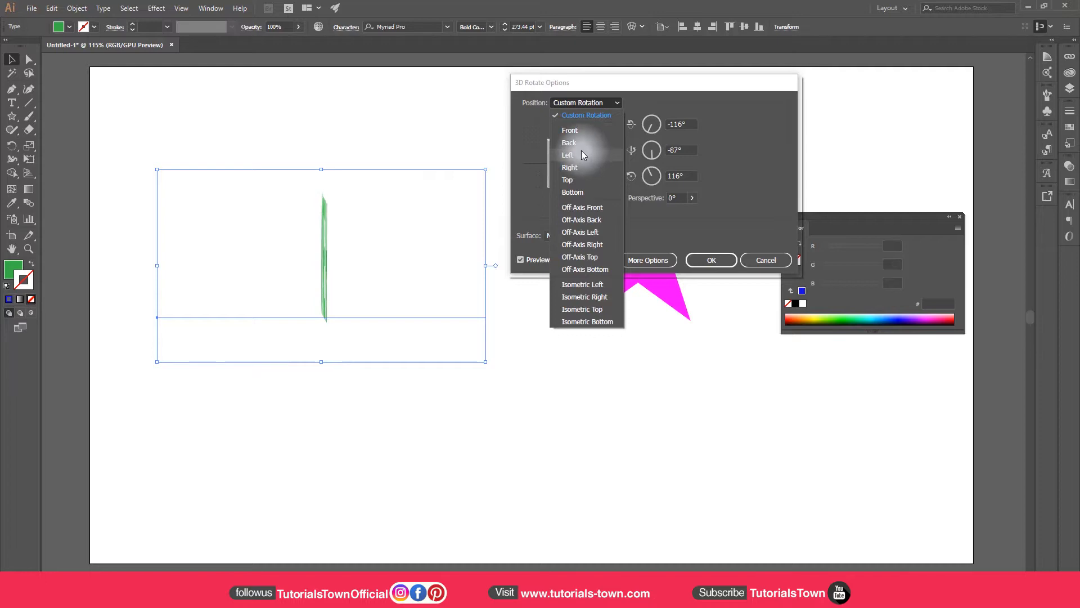
left_click(582, 155)
Step: Try the Off-Axis Front, Isometric Left and Isometric Top position presets on the HERO text
left_click(582, 102)
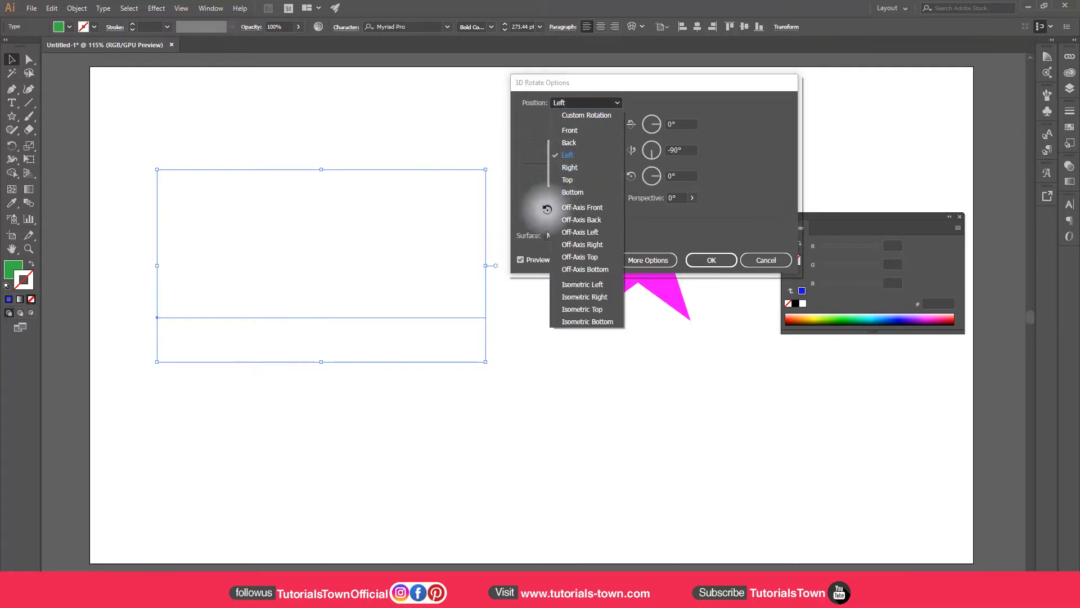
left_click(586, 208)
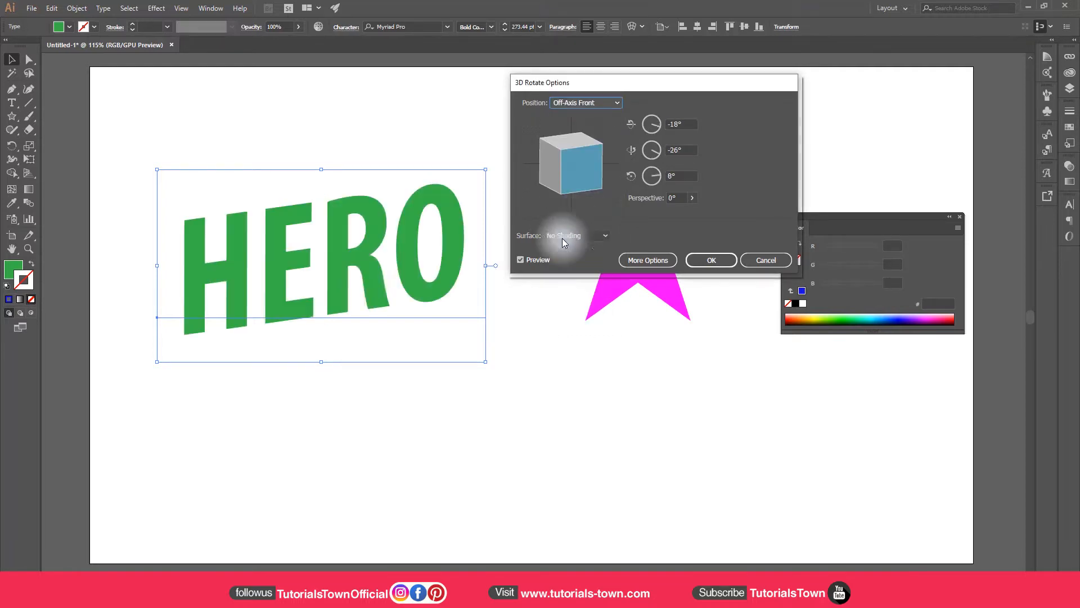
left_click(582, 103)
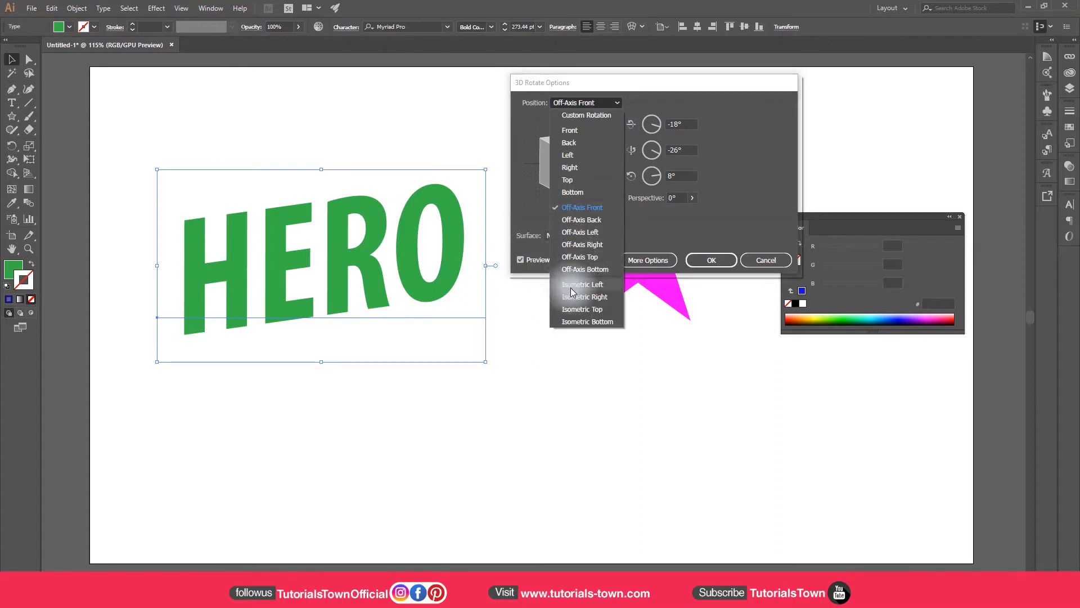
left_click(571, 285)
left_click(585, 102)
left_click(582, 309)
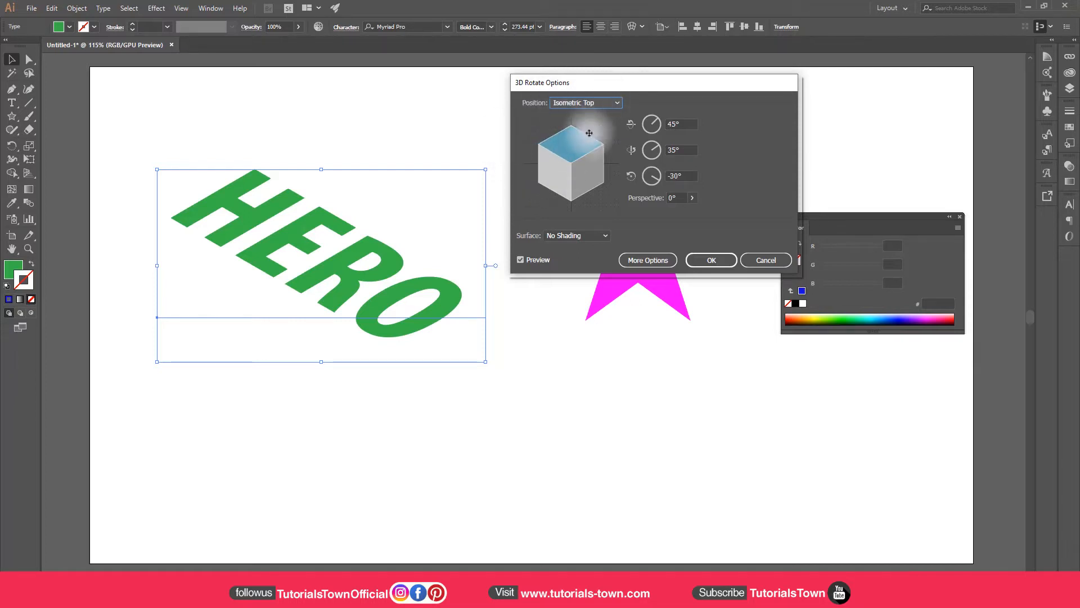
Step: Rotate HERO freely to about 70° on X and -5° on Y, and set the Z rotation to -18°
left_click(682, 124)
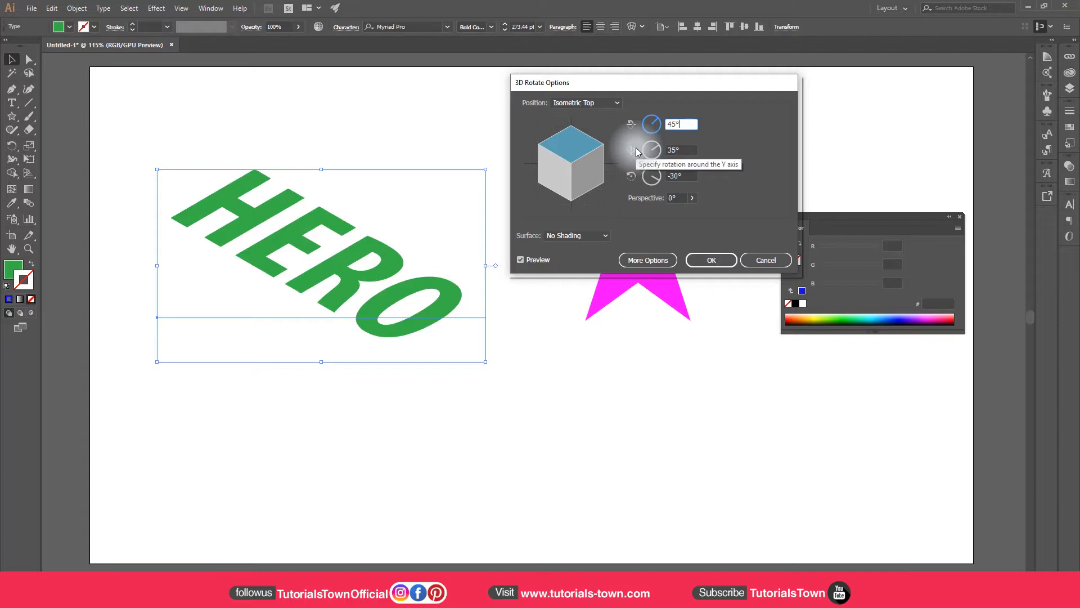
mouse_move(566, 169)
left_mouse_down()
mouse_move(577, 169)
mouse_move(568, 179)
mouse_move(562, 164)
mouse_move(581, 173)
mouse_move(559, 166)
left_mouse_up()
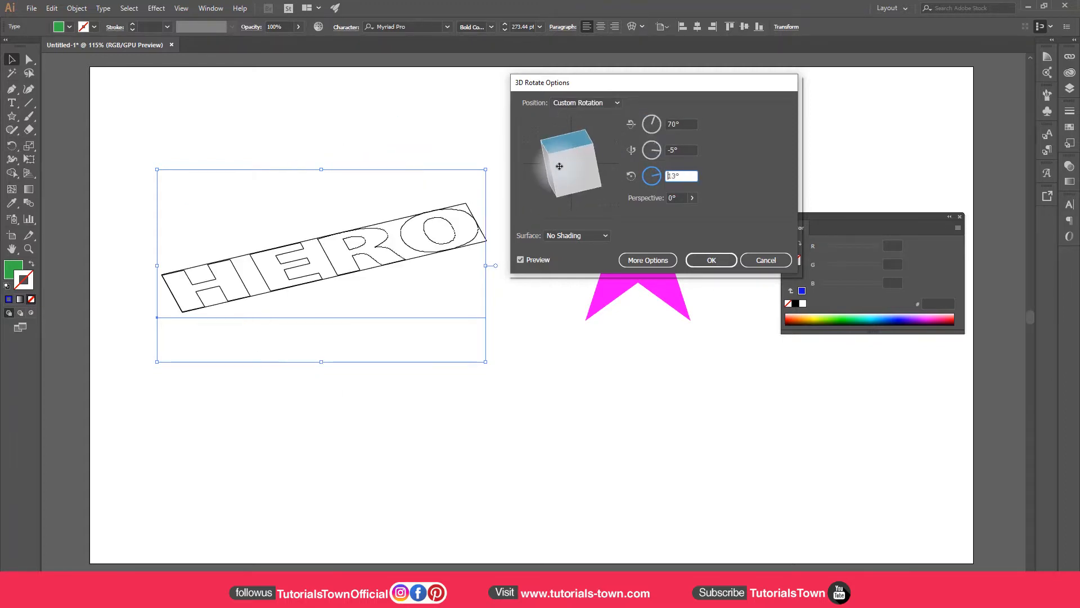
left_click(692, 173)
key("Down")
key("Down")
key("Down")
key("Down")
key("Down")
key("Down")
key("Down")
key("Down")
key("Down")
key("Down")
key("Down")
key("Down")
key("Down")
key("Down")
key("Down")
key("Down")
key("Down")
key("Down")
key("Down")
key("Down")
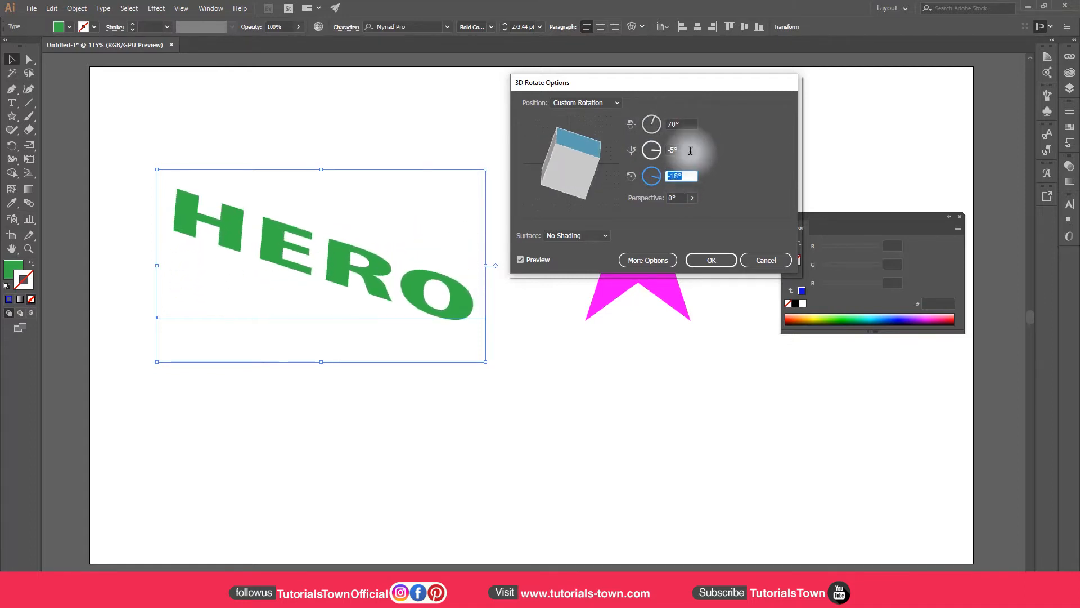
Step: Set the Y-axis rotation of the HERO text to 17°
key("Up")
key("Up")
key("Up")
key("Up")
key("Up")
key("Up")
key("Up")
key("Up")
key("Up")
key("Up")
key("Up")
key("Up")
key("Up")
key("Up")
key("Up")
key("Up")
key("Up")
key("Up")
key("Up")
key("Up")
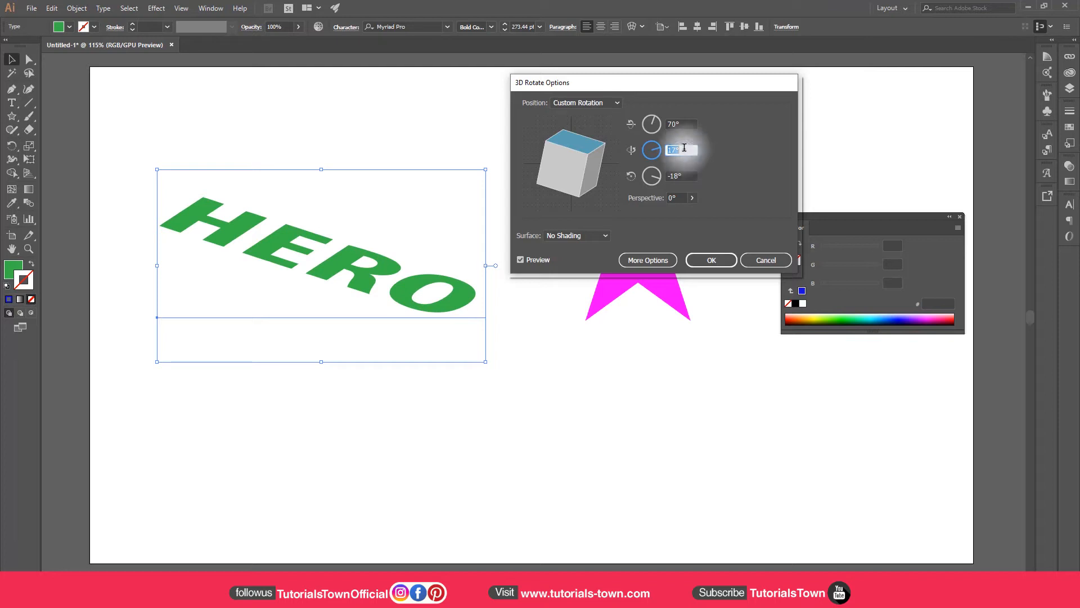
Step: Apply the Front position preset to HERO, try an X-axis rotation up to 52°, and reset X to 0°
left_click(595, 103)
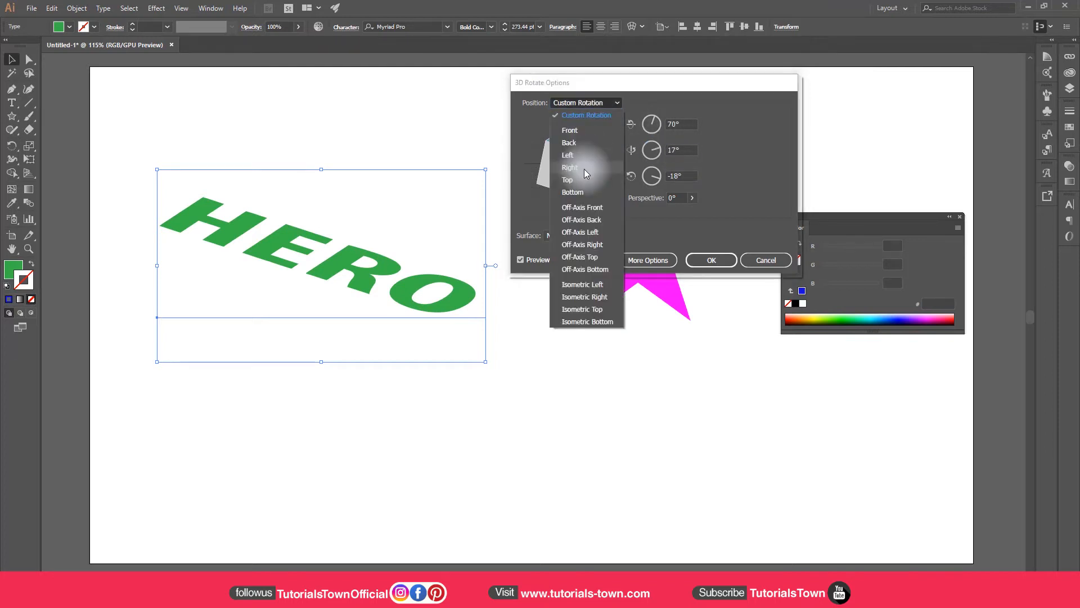
left_click(586, 131)
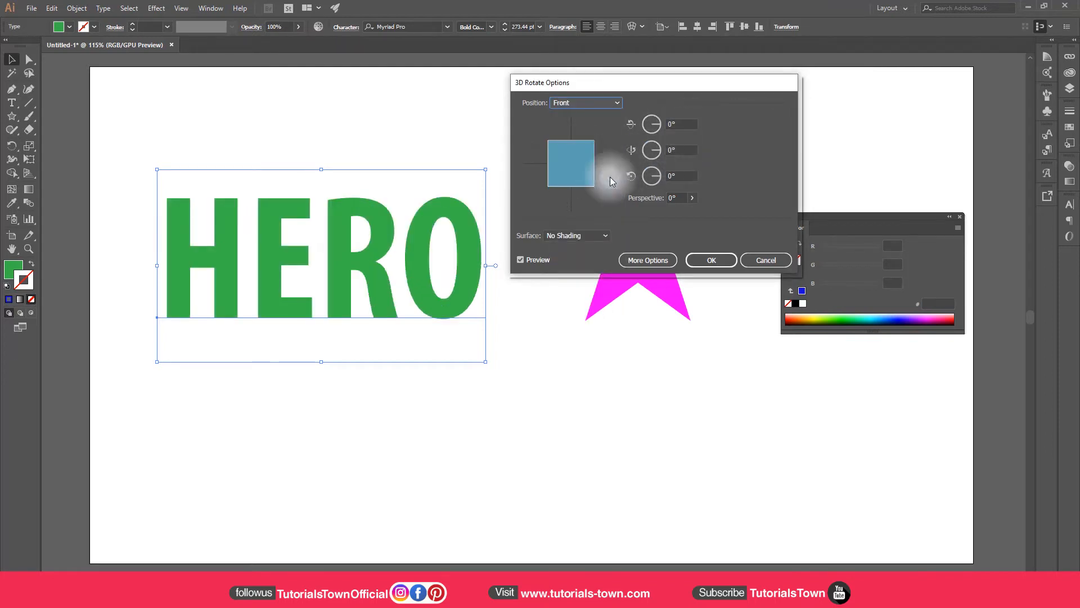
left_click(676, 125)
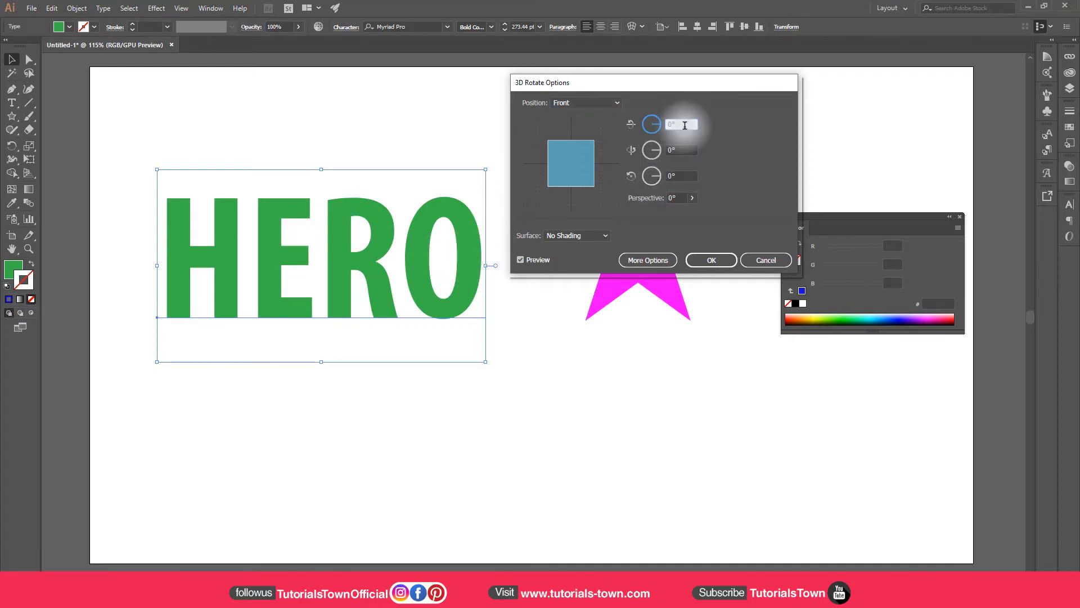
scroll(685, 126, "up", 20)
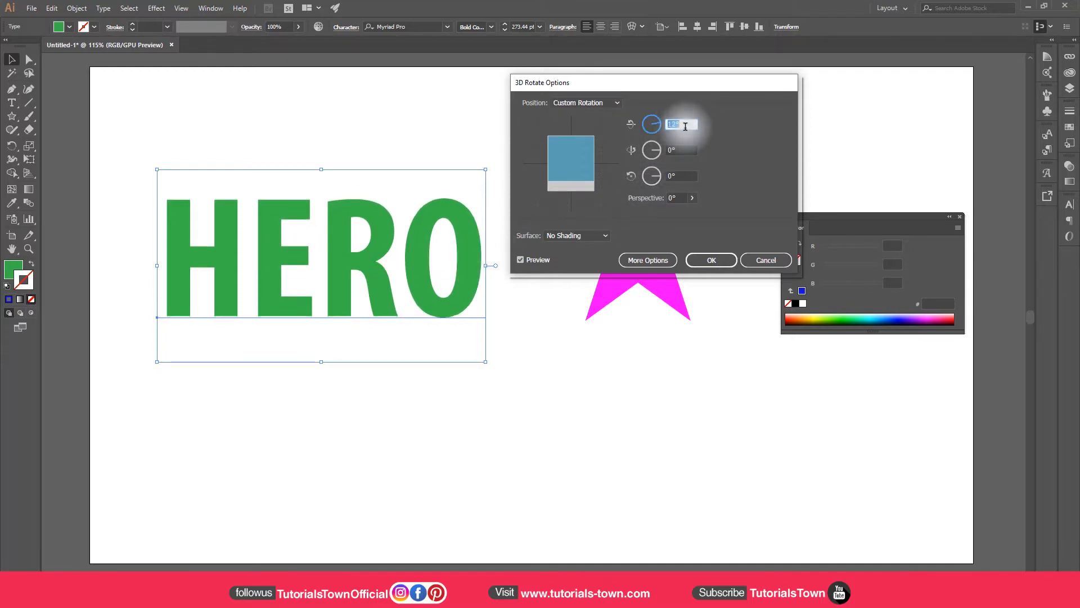
type("0")
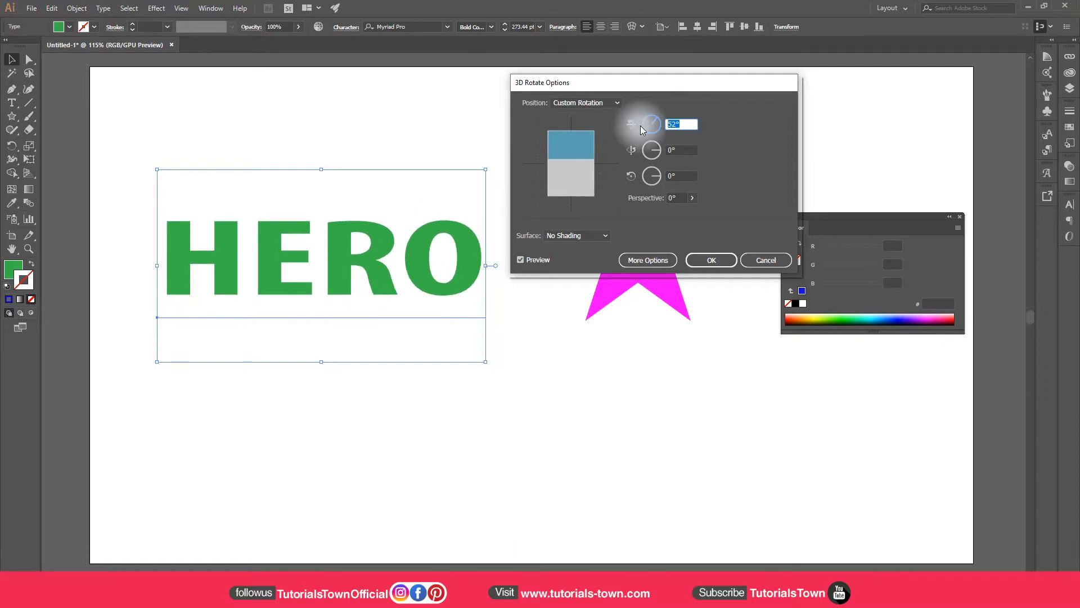
Step: Try rotating HERO to 64° around the Y axis, and reapply the Front position preset
left_click(682, 150)
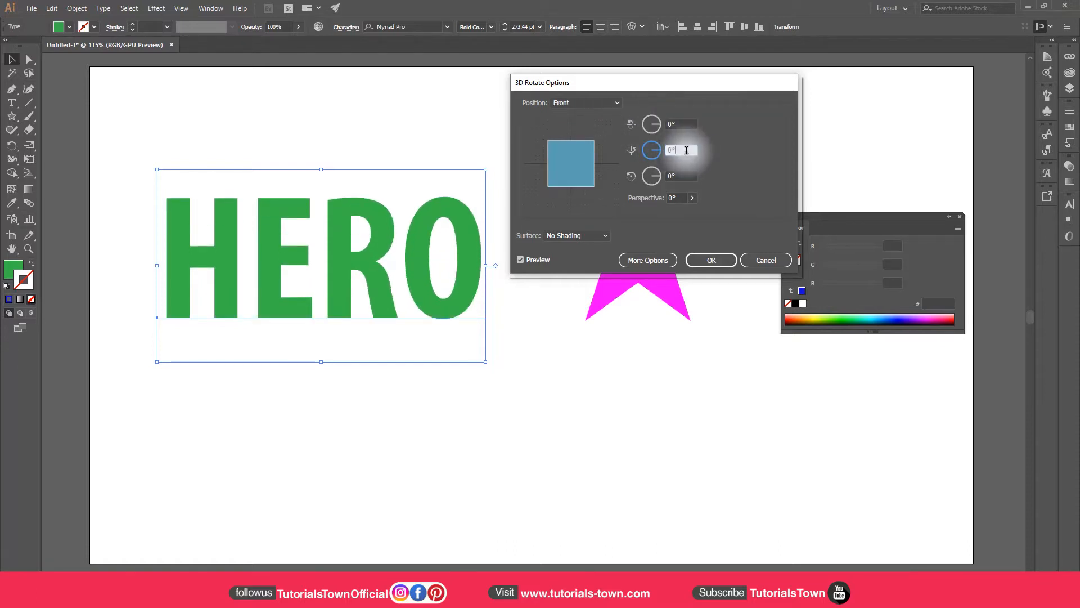
scroll(686, 150, "up", 20)
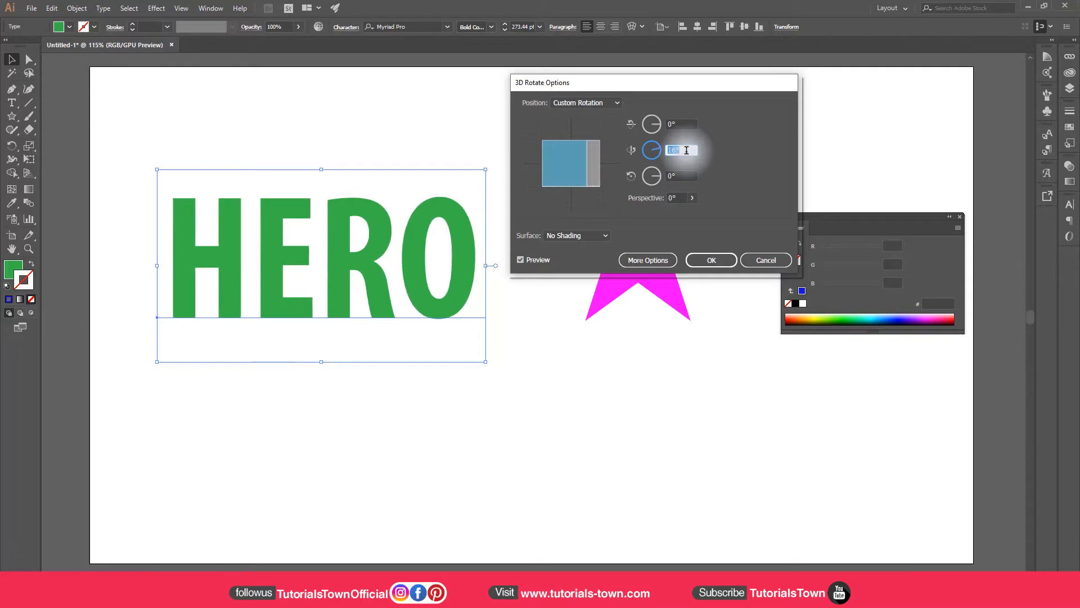
left_click(590, 102)
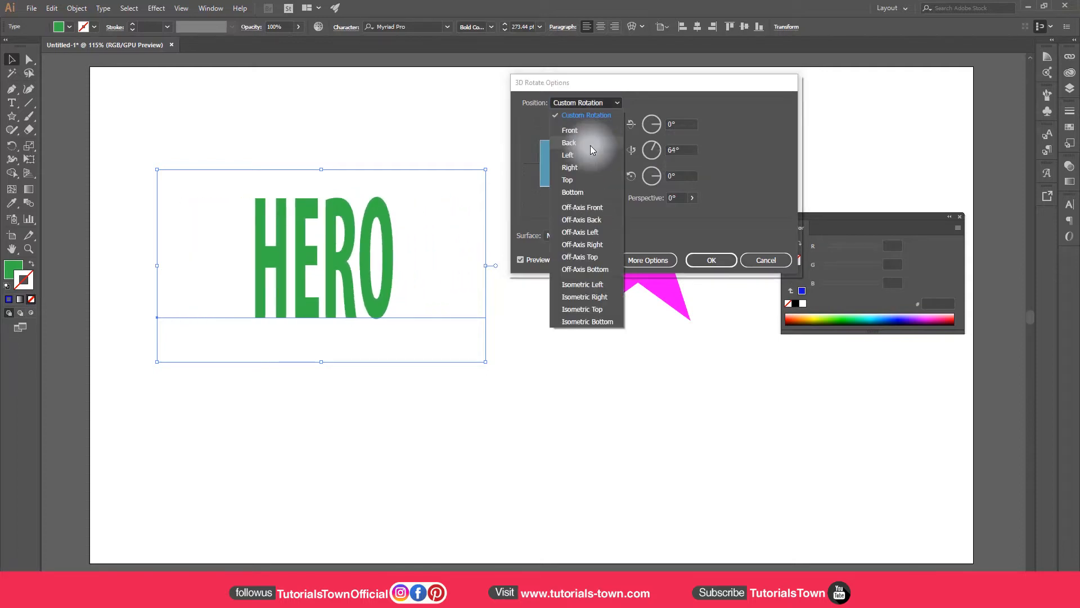
left_click(590, 133)
Step: Try rotating HERO to about 35° around the Z axis, and bring the Z angle back to 0°
left_click(678, 177)
scroll(684, 179, "up", 4)
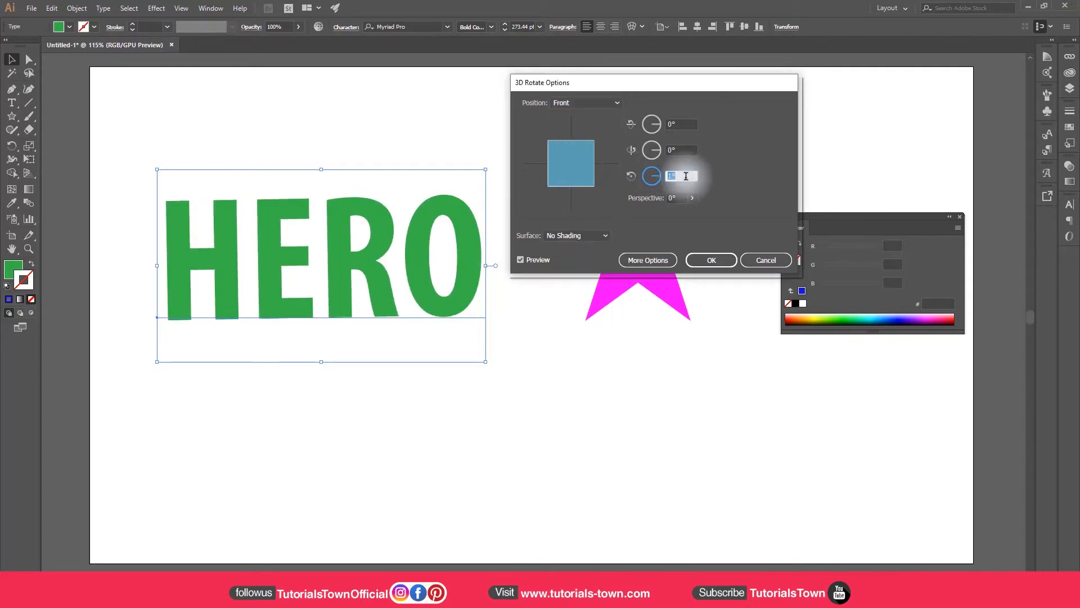
scroll(686, 181, "up", 20)
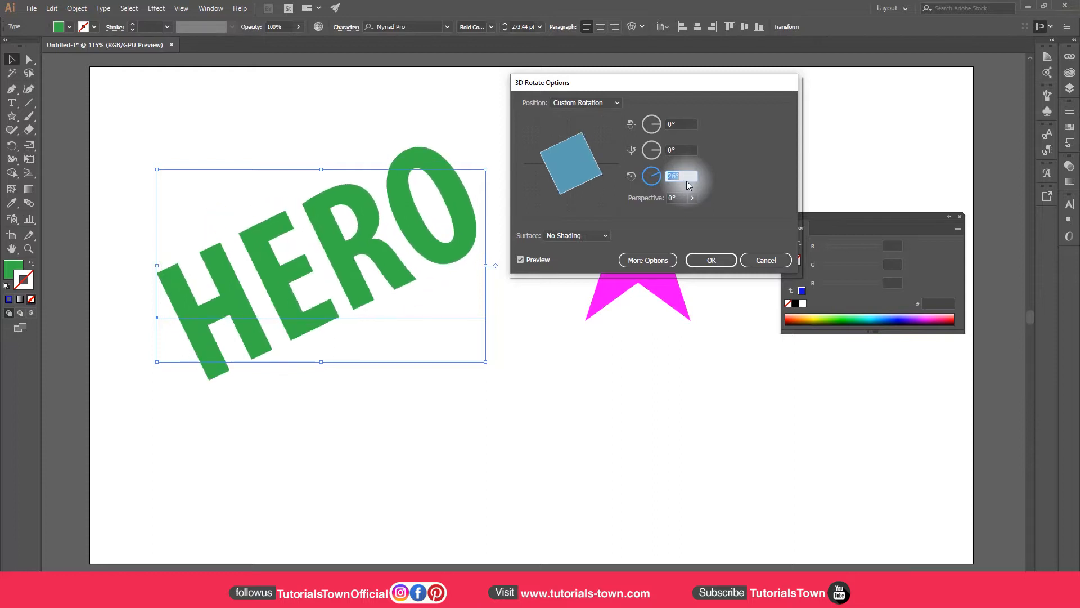
scroll(686, 175, "down", 20)
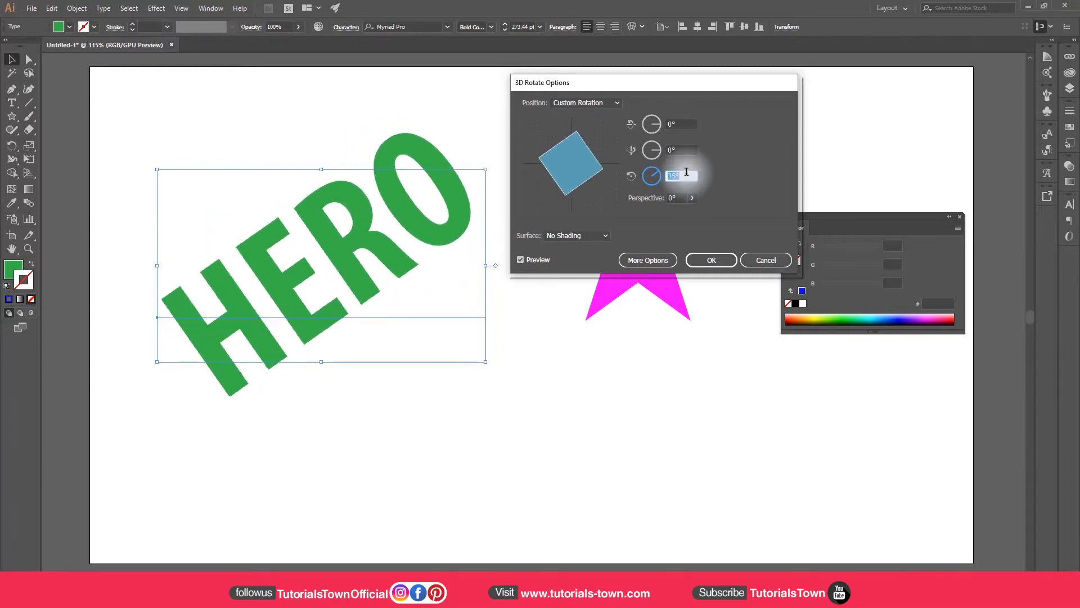
scroll(684, 171, "down", 5)
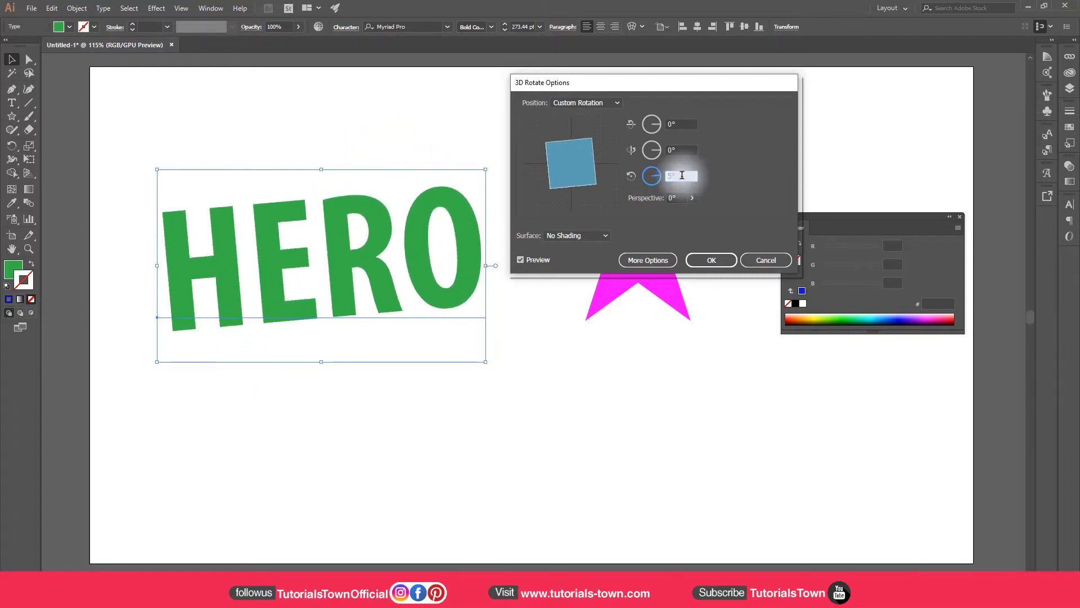
type("0")
left_click(682, 150)
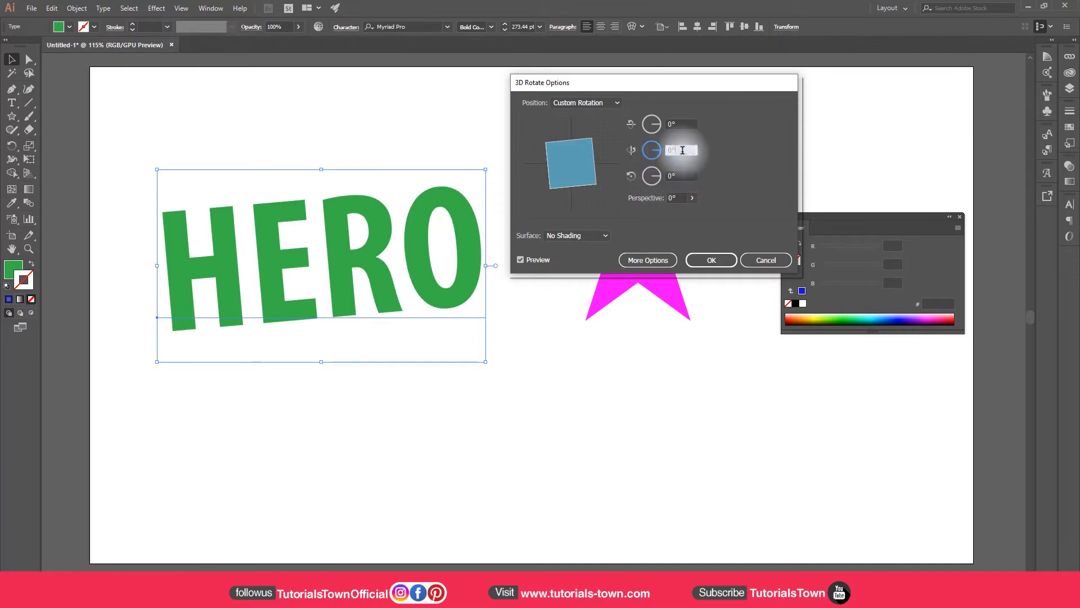
Step: Rotate HERO freely with Custom Rotation to about 80° on X and -36° on Y
left_click(583, 104)
left_click(580, 115)
left_click_drag(576, 137, 590, 169)
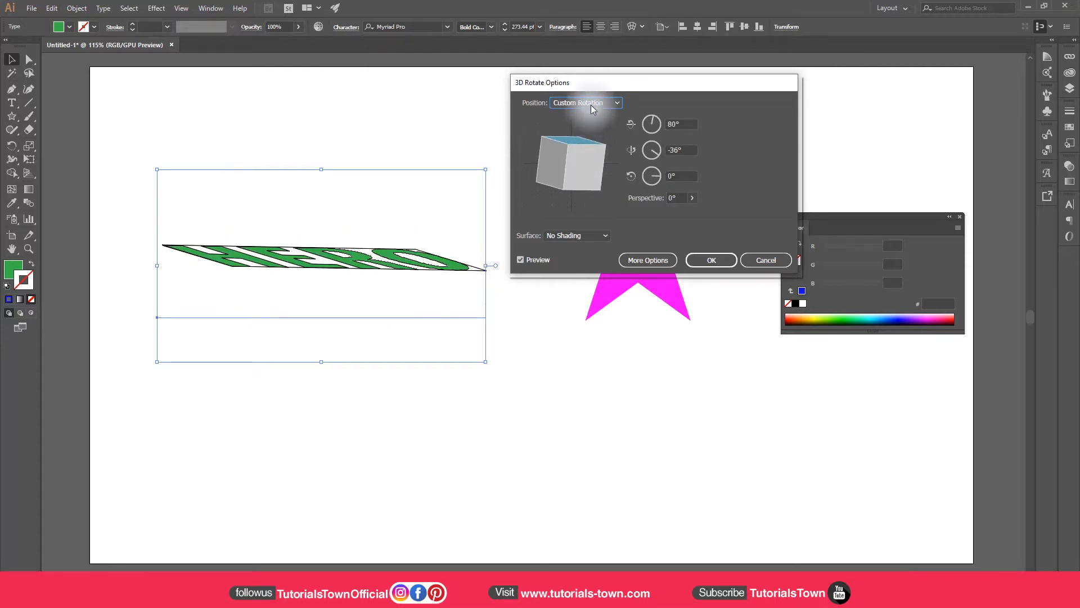
Step: Apply the Isometric Top preset to HERO and adjust it freely to about 60° on X, 40° on Y and -20° on Z
left_click(590, 104)
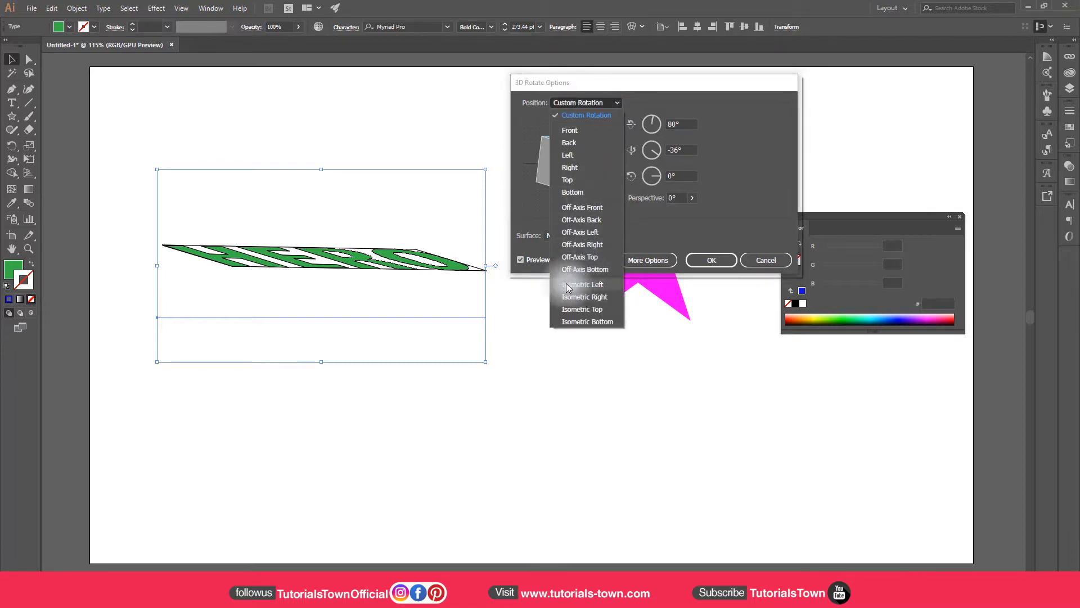
left_click(584, 309)
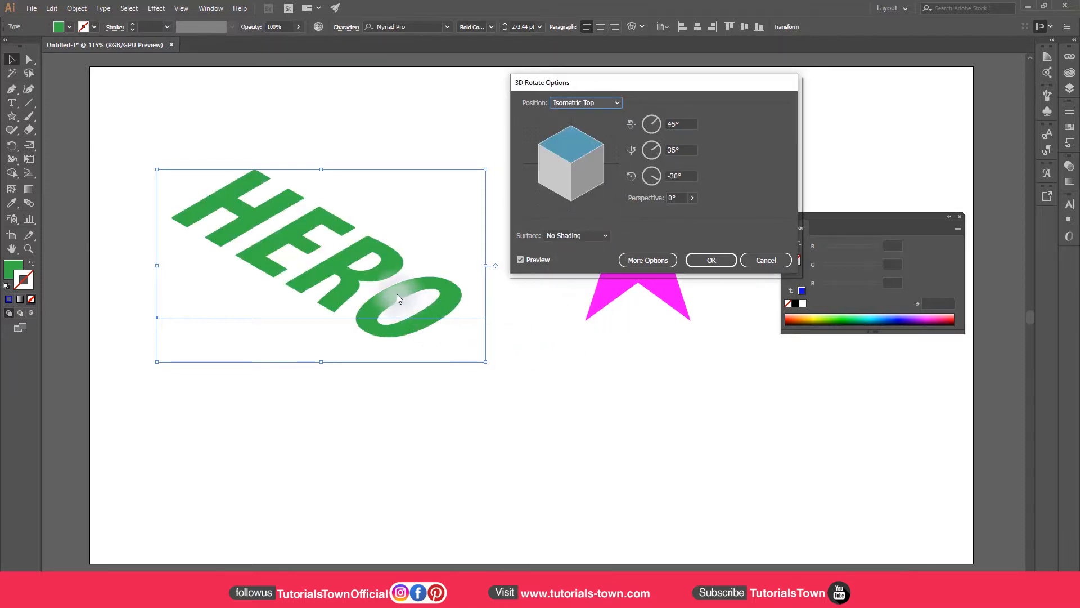
left_click(572, 182)
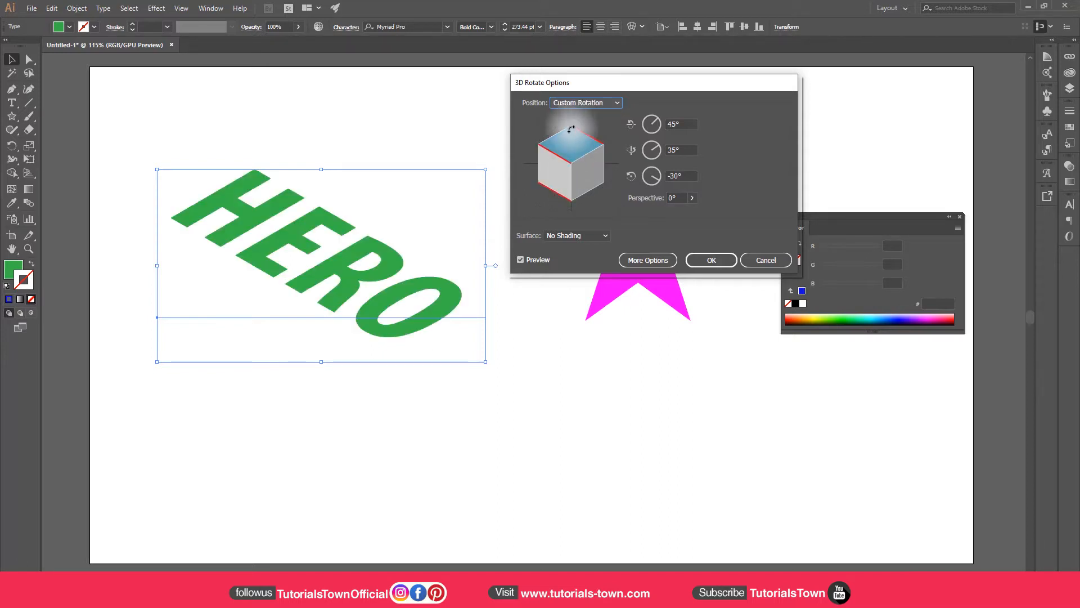
left_click_drag(571, 155, 571, 146)
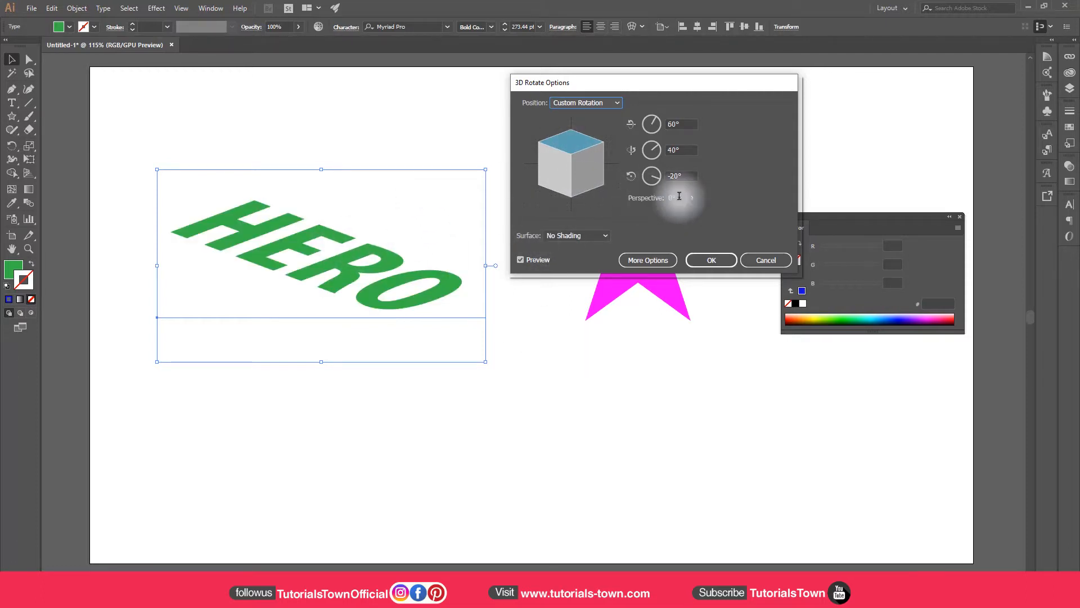
left_click(706, 260)
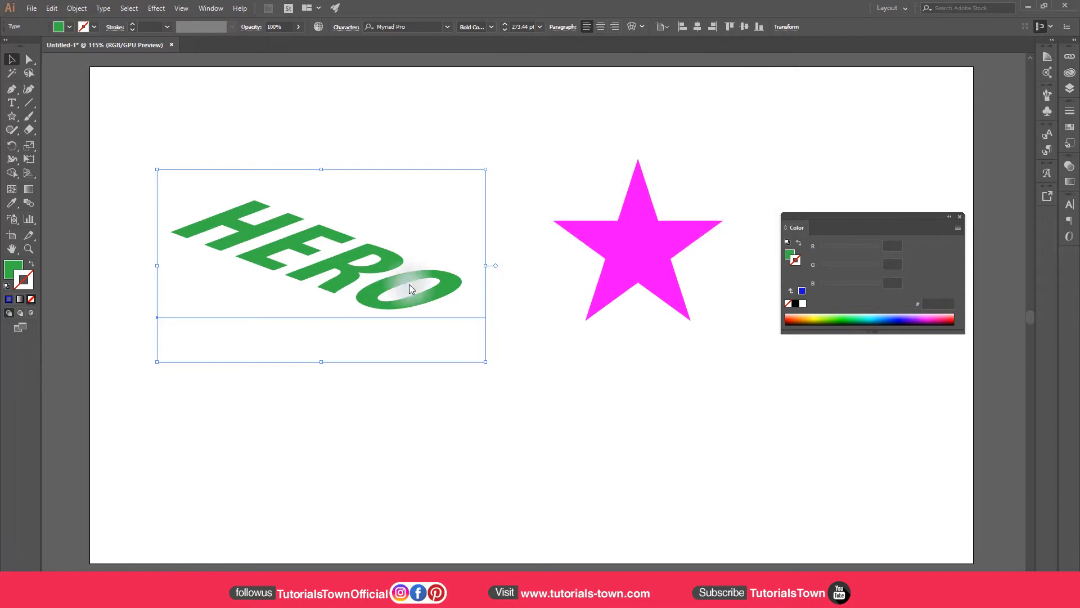
Step: Select the magenta star and open the settings of the last-used Rotate effect for it, without applying them
left_click(558, 274)
left_click(633, 248)
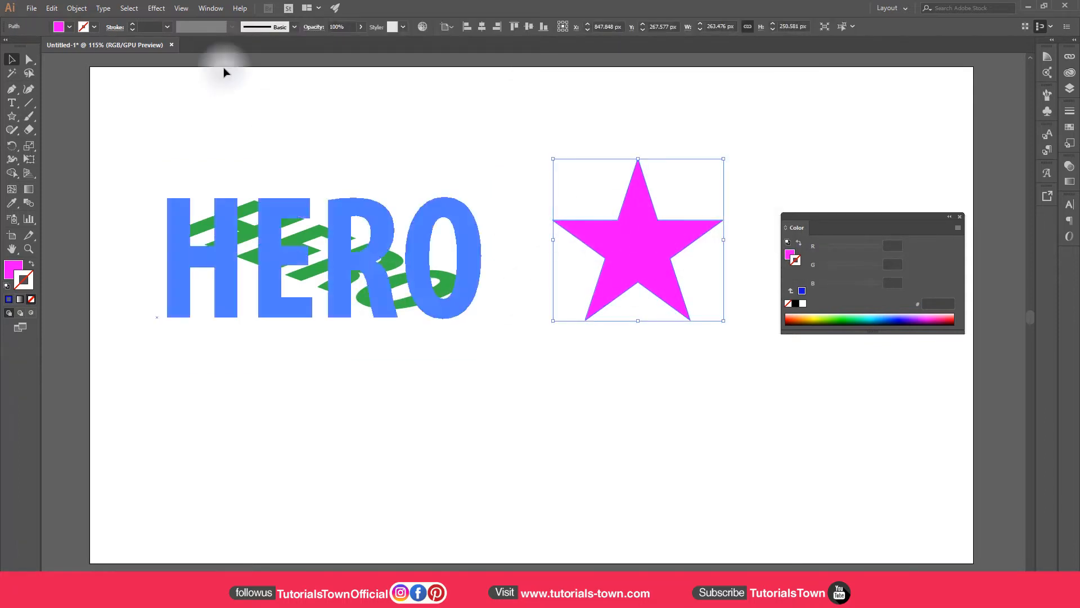
left_click(156, 8)
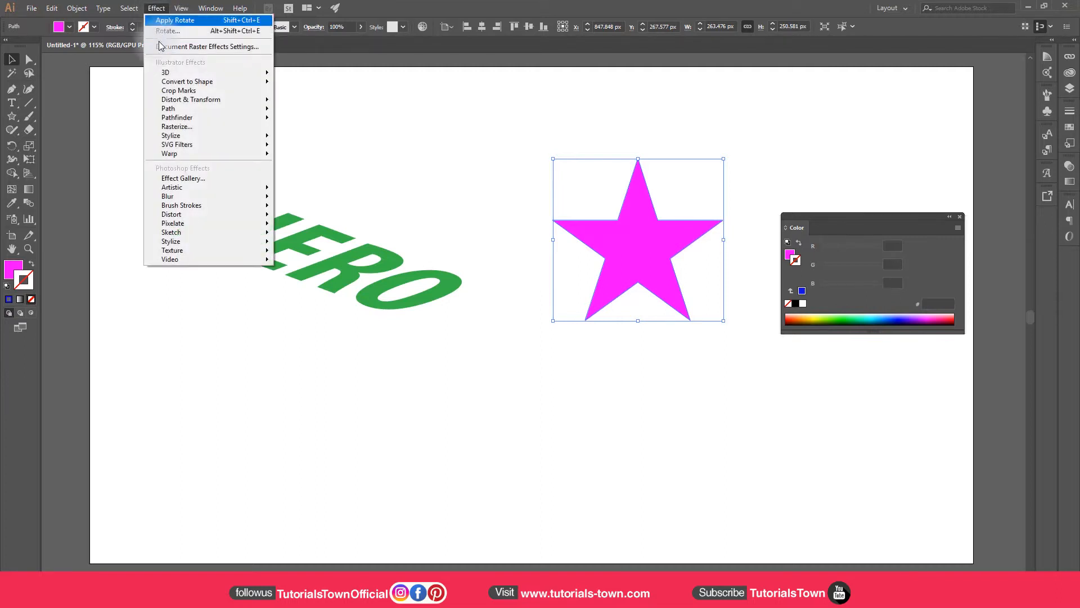
mouse_move(163, 72)
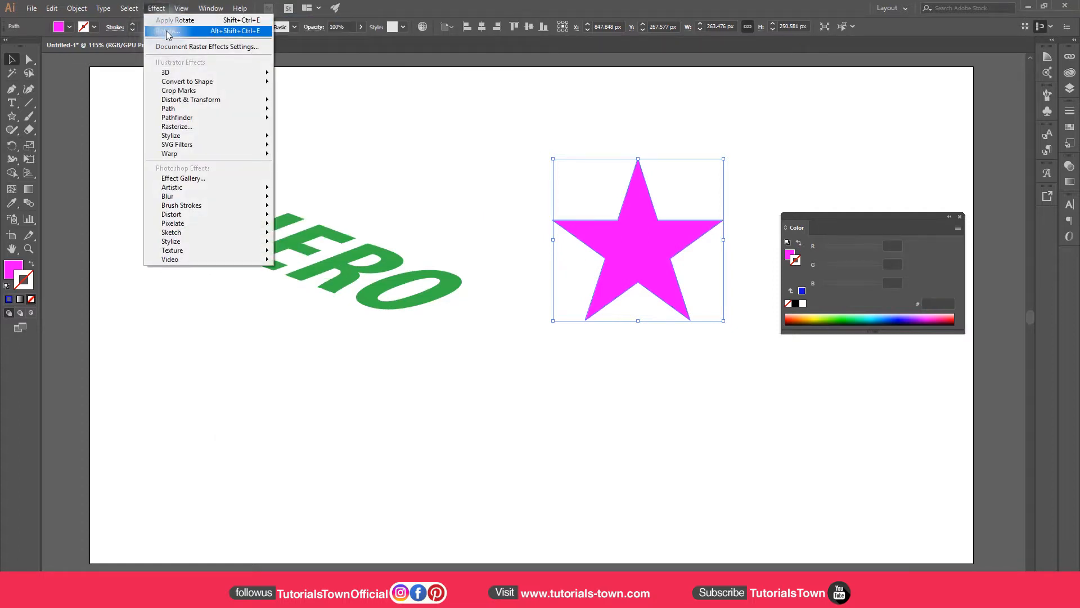
left_click(462, 218)
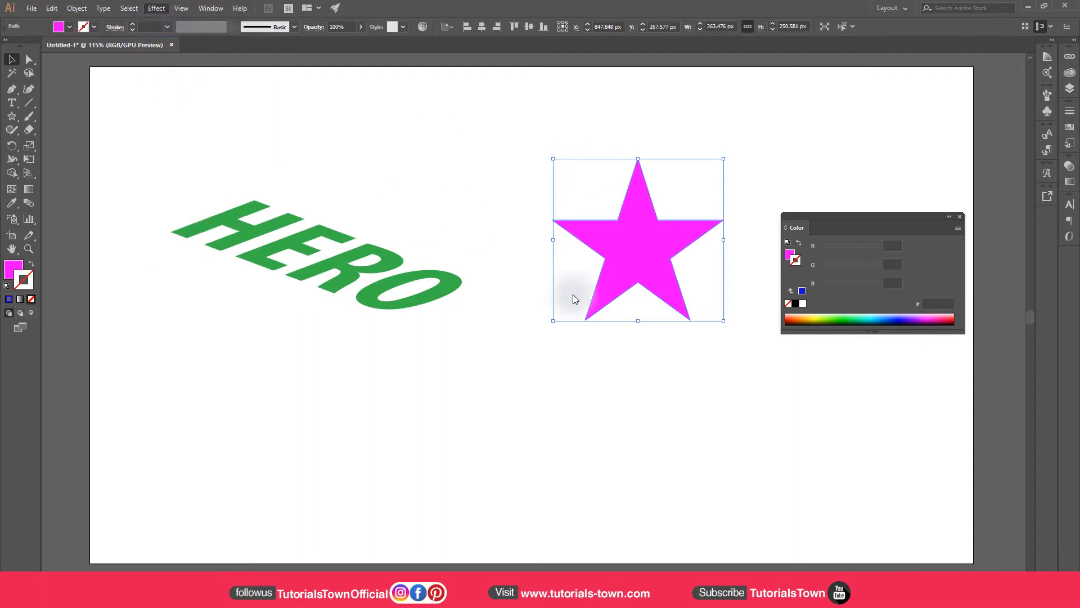
key("ctrl+alt+shift+e")
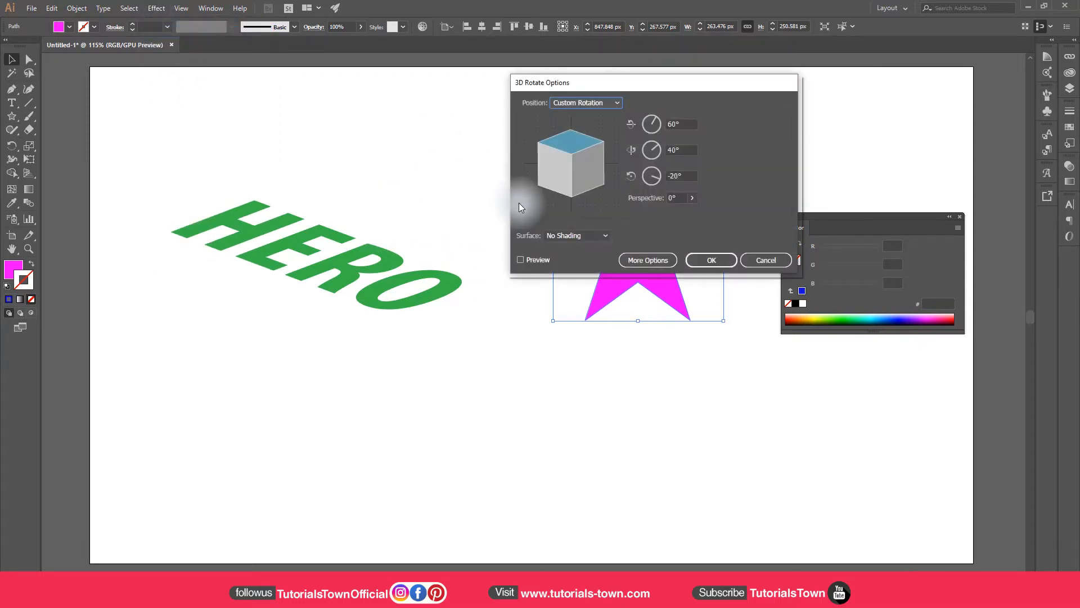
left_click(764, 260)
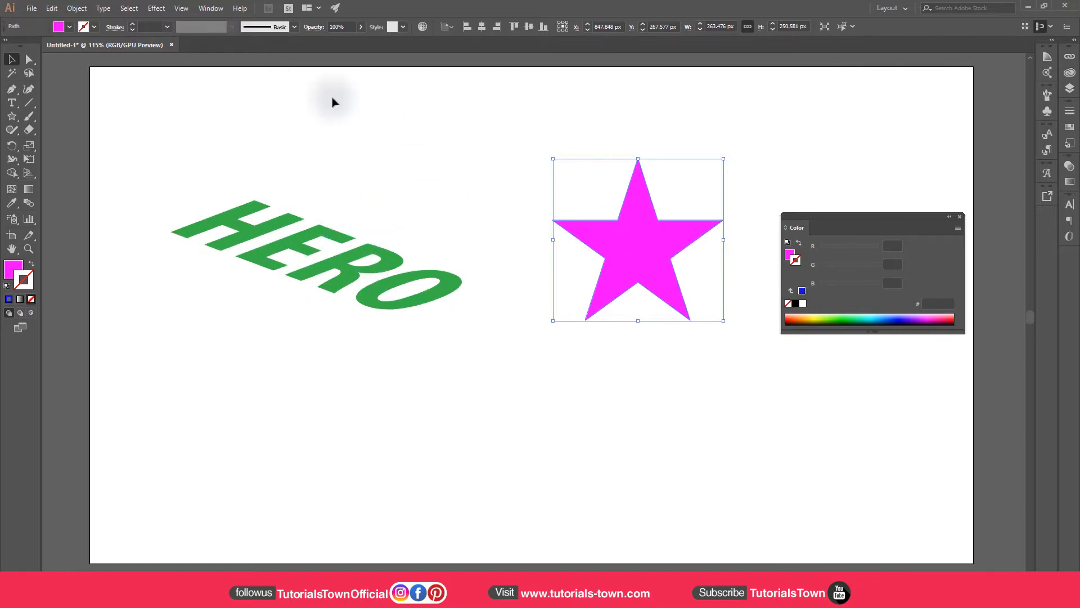
Step: Apply the last-used Rotate effect with the same settings to the star, and undo it
left_click(157, 8)
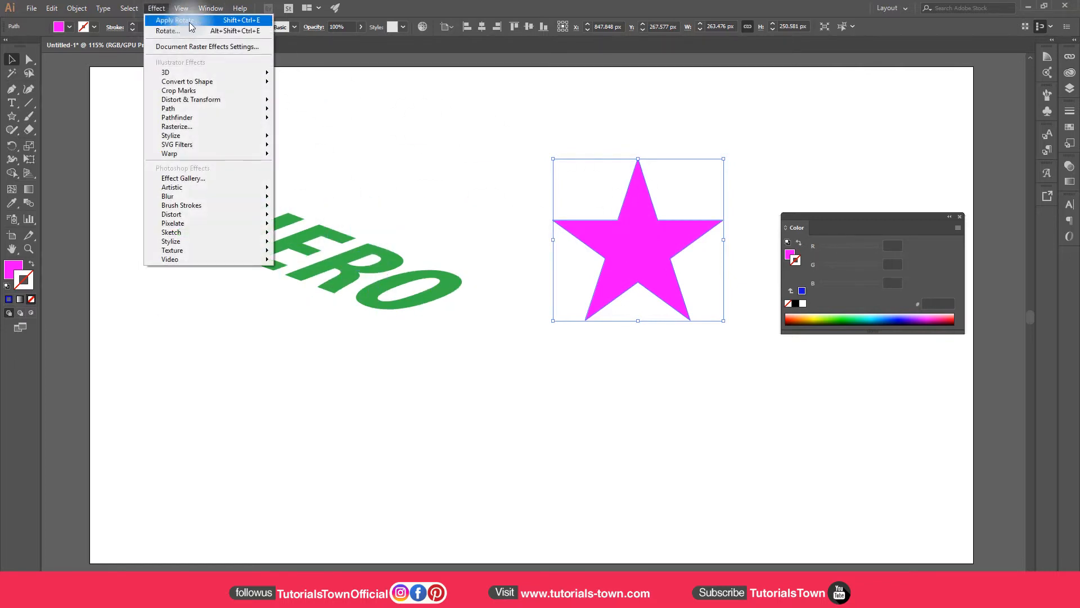
left_click(178, 22)
left_click(704, 391)
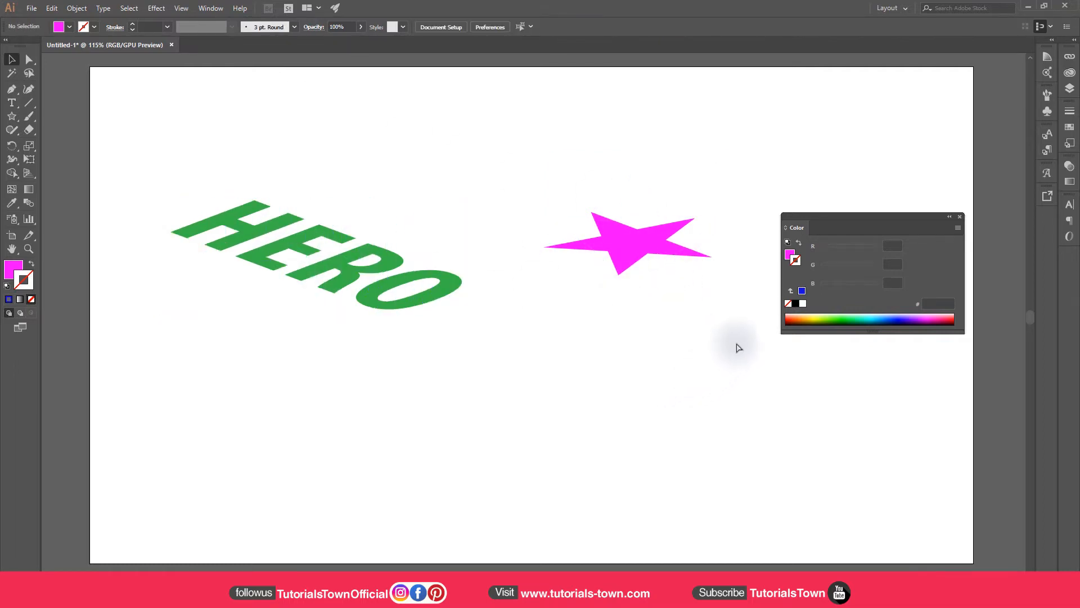
key("ctrl+z")
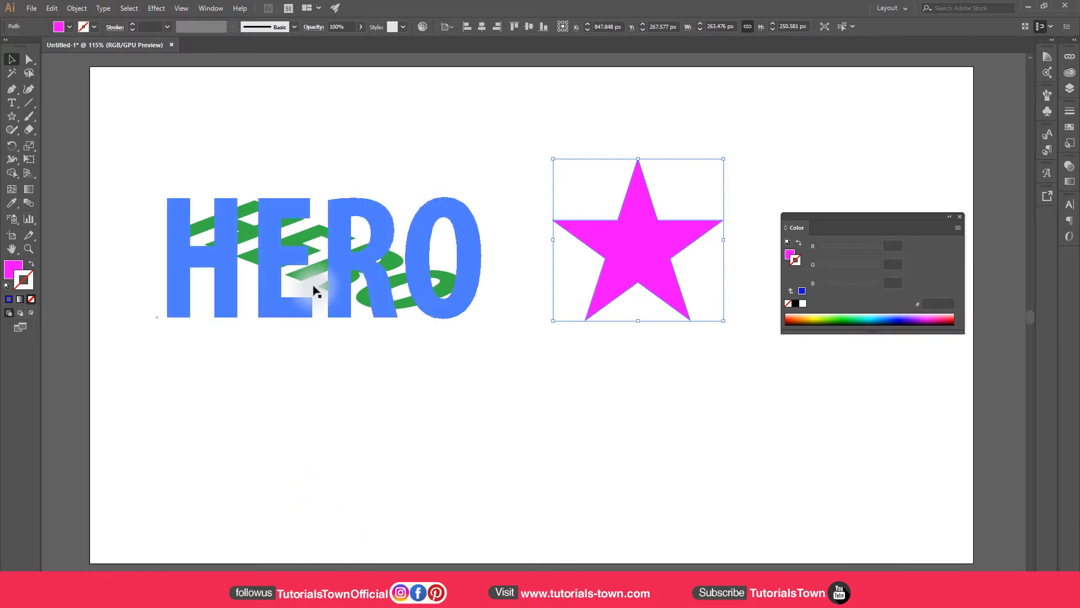
Step: Start a new point text object in the empty area below HERO
left_click(11, 102)
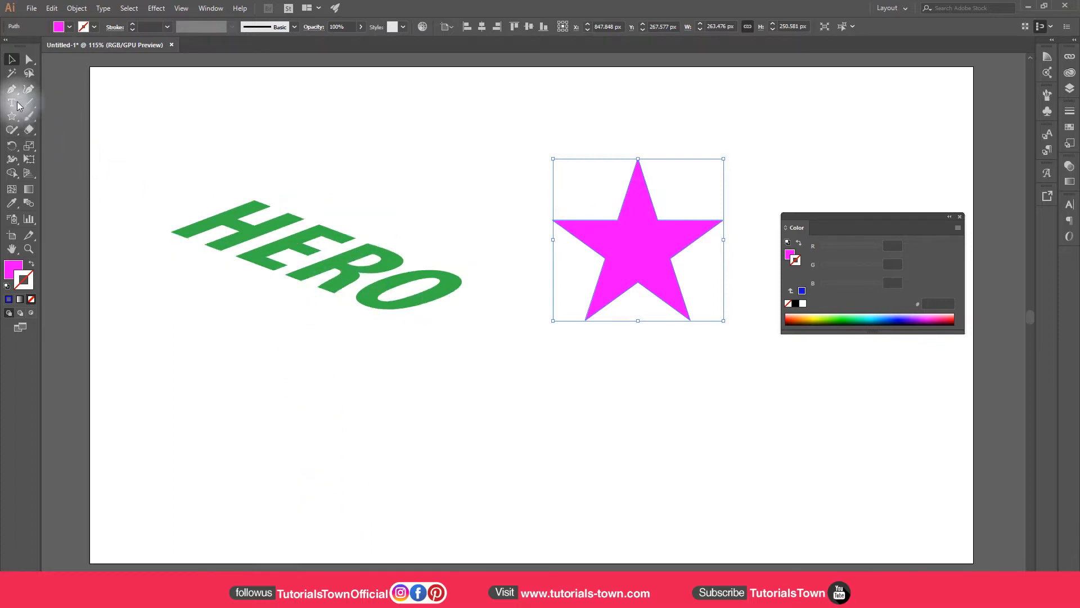
left_click(344, 430)
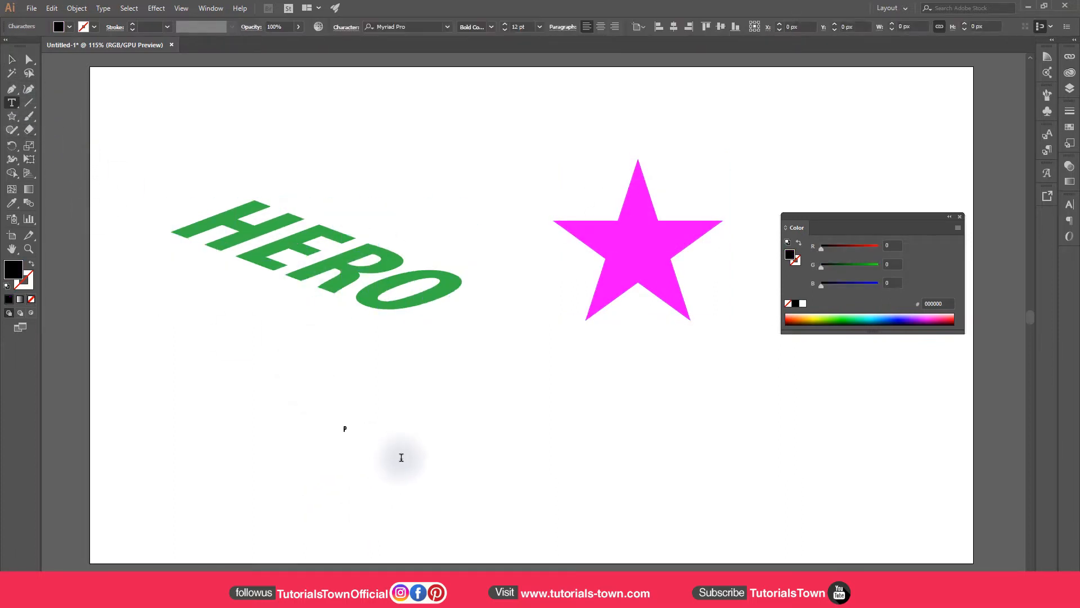